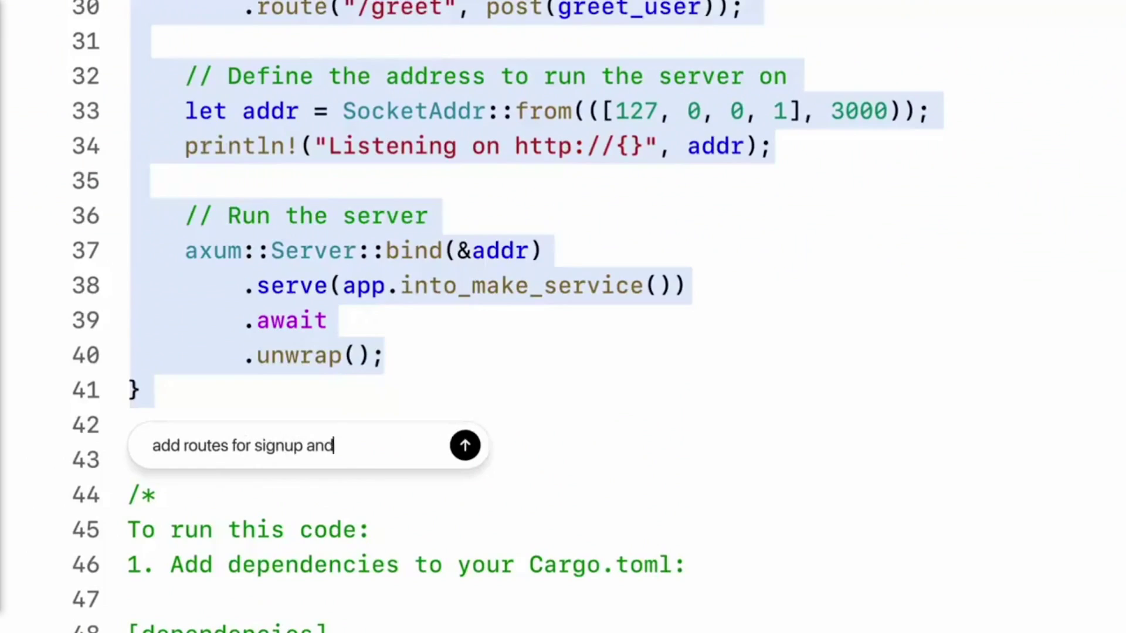
Step: Request signup and login routes, write the comment 'Leave a comment bellow !', and apply the credential-logging fix
text(login)
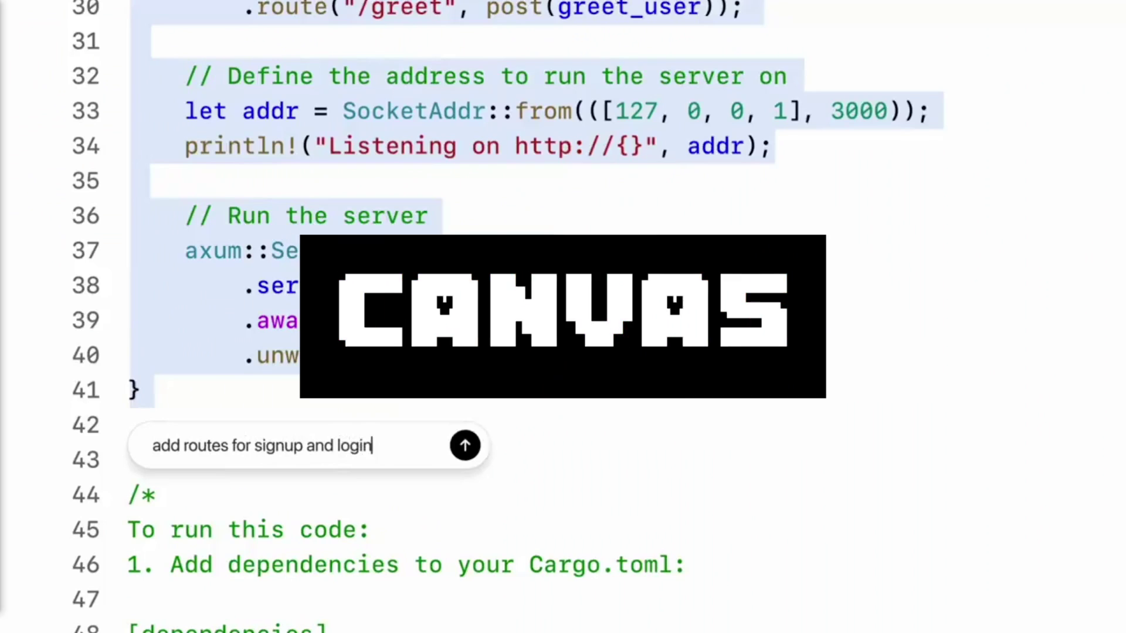
click(465, 447)
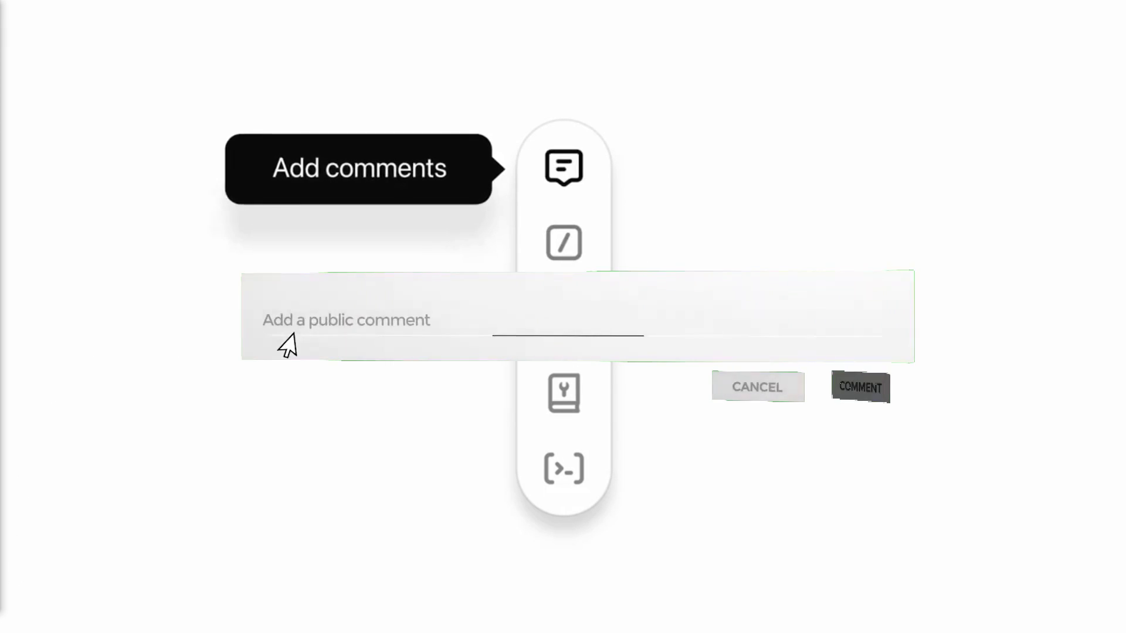
click(299, 329)
text(Leave a c)
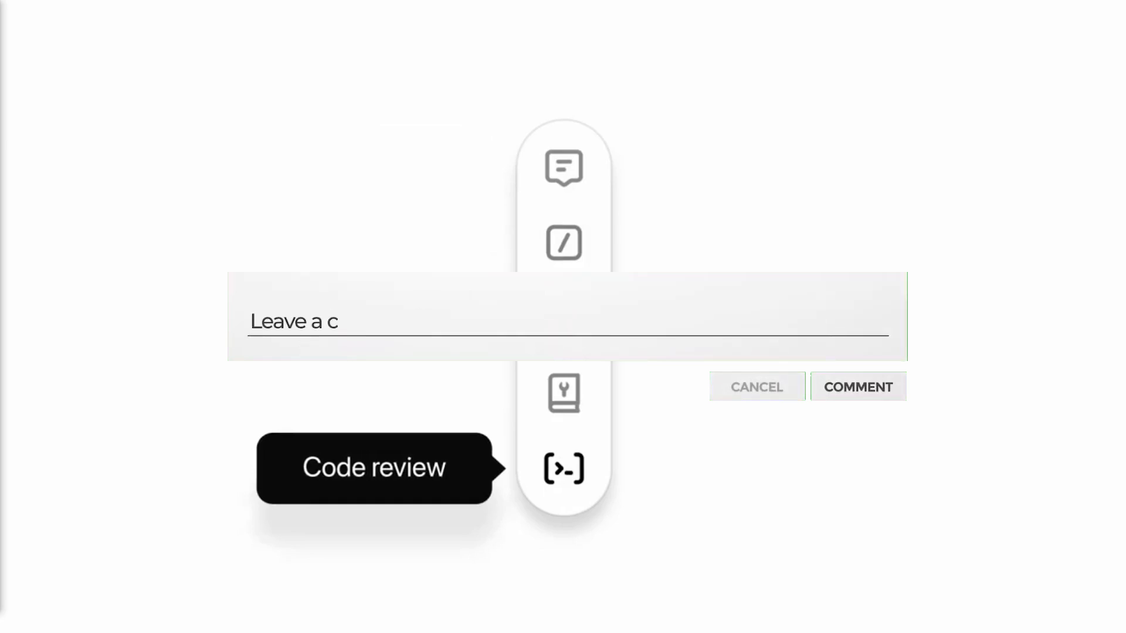
text(omment bellow !)
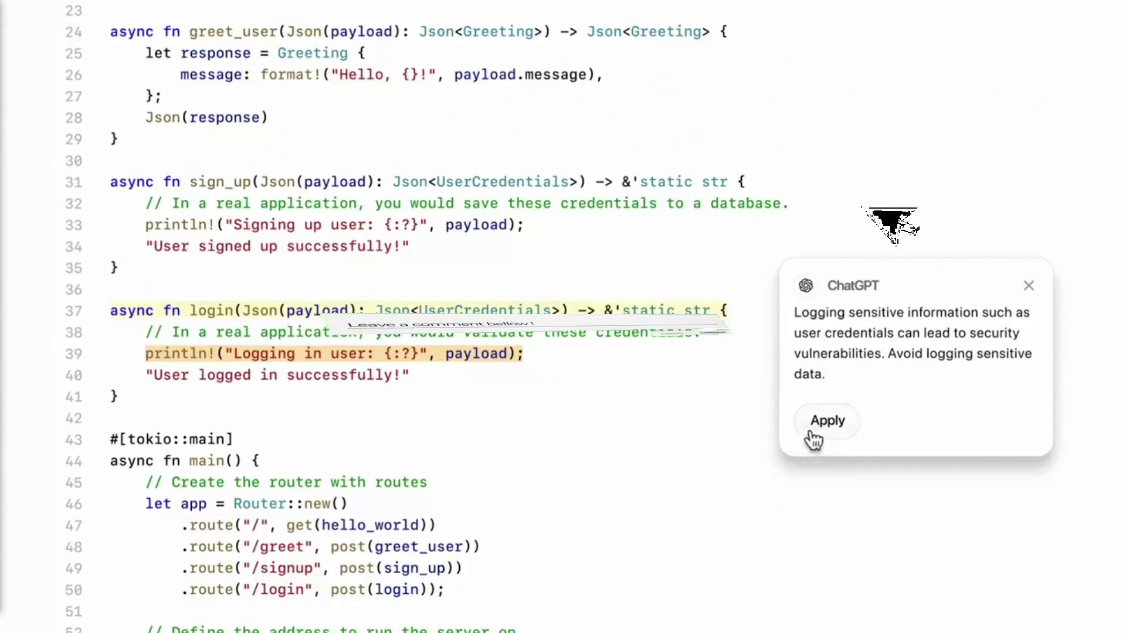
click(813, 439)
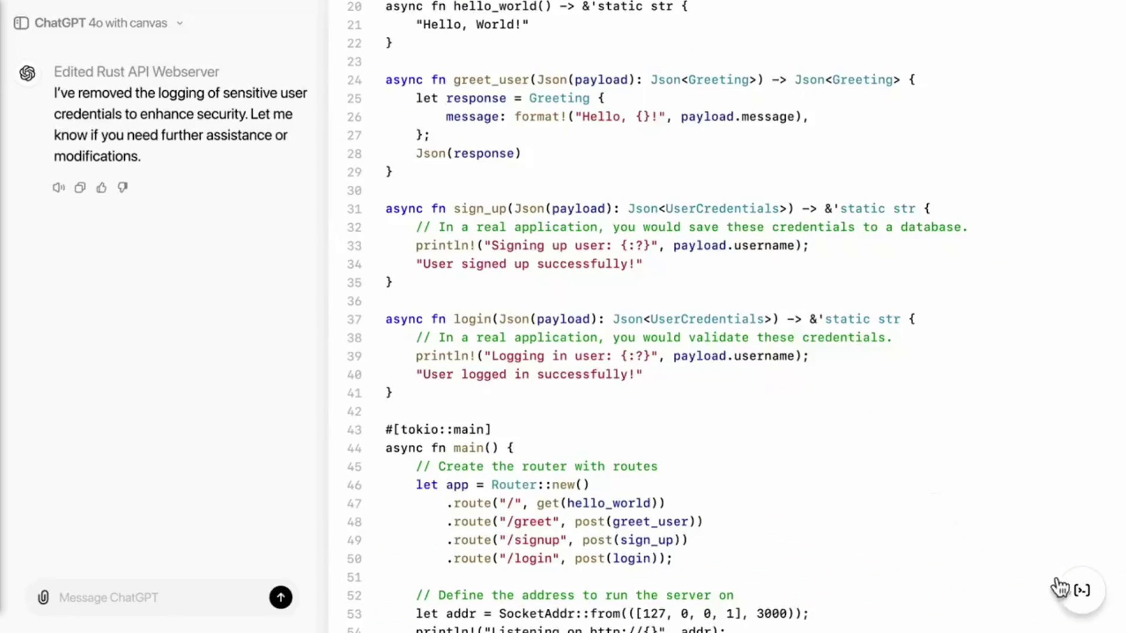
mouse_move(1060, 586)
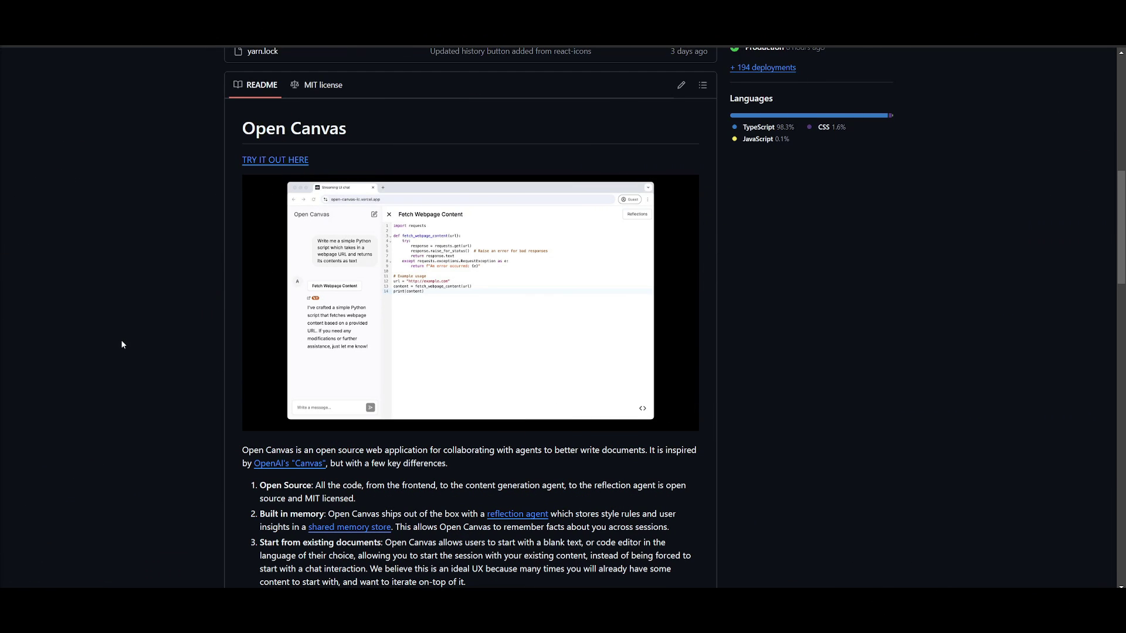
Step: Scroll the Open Canvas README past the key features down to the How to use section
scroll(122, 343, down, 1)
scroll(164, 323, down, 2)
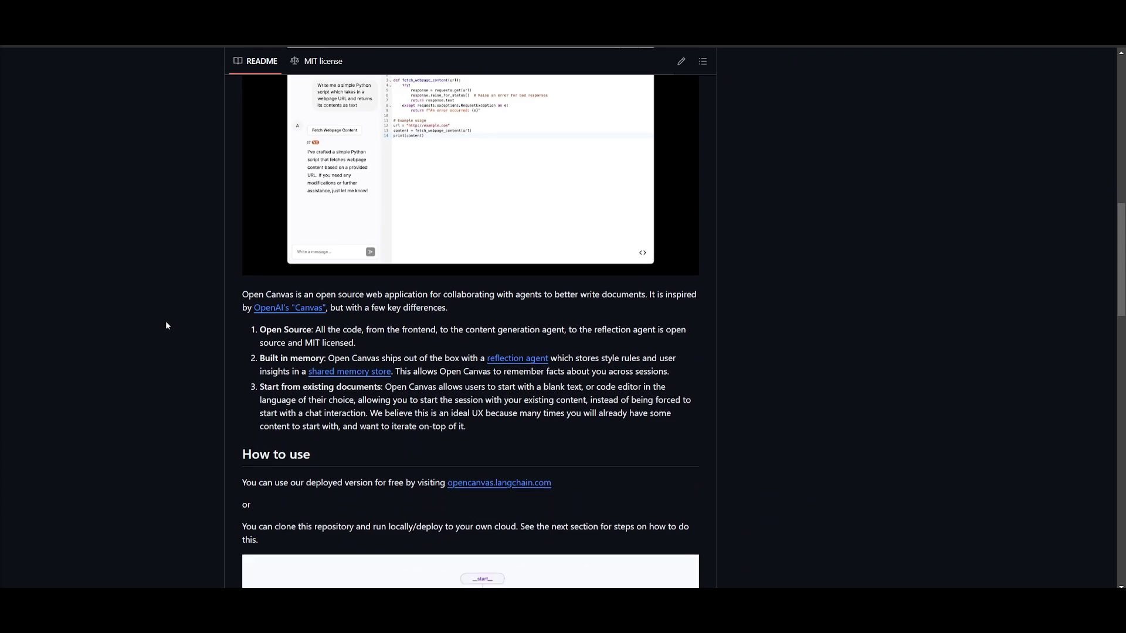
scroll(166, 326, down, 3)
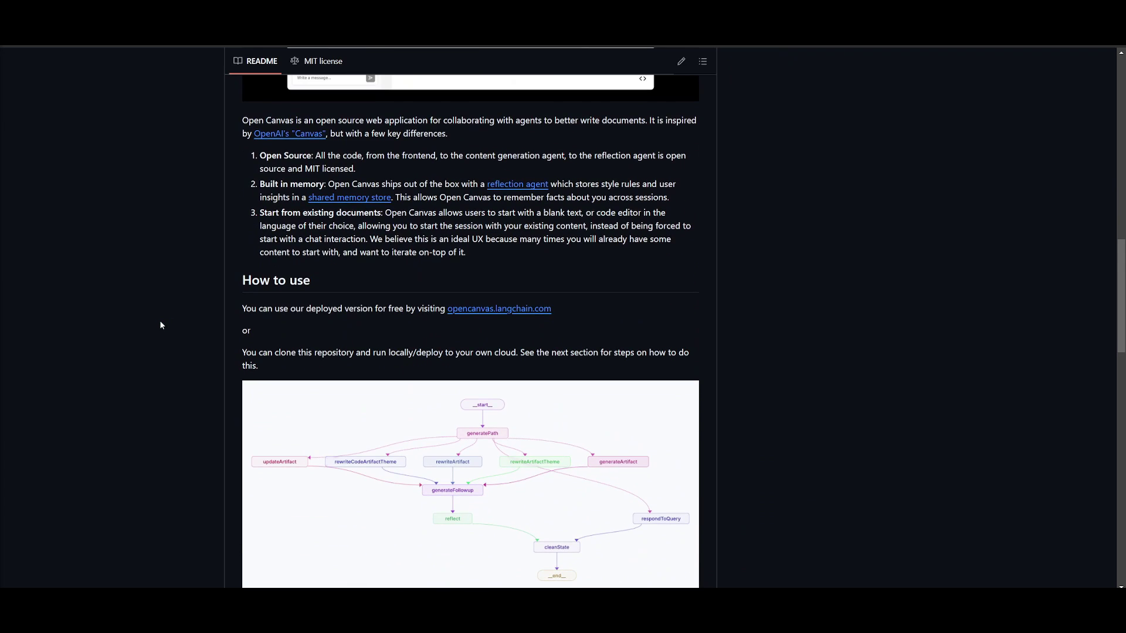
scroll(158, 323, down, 2)
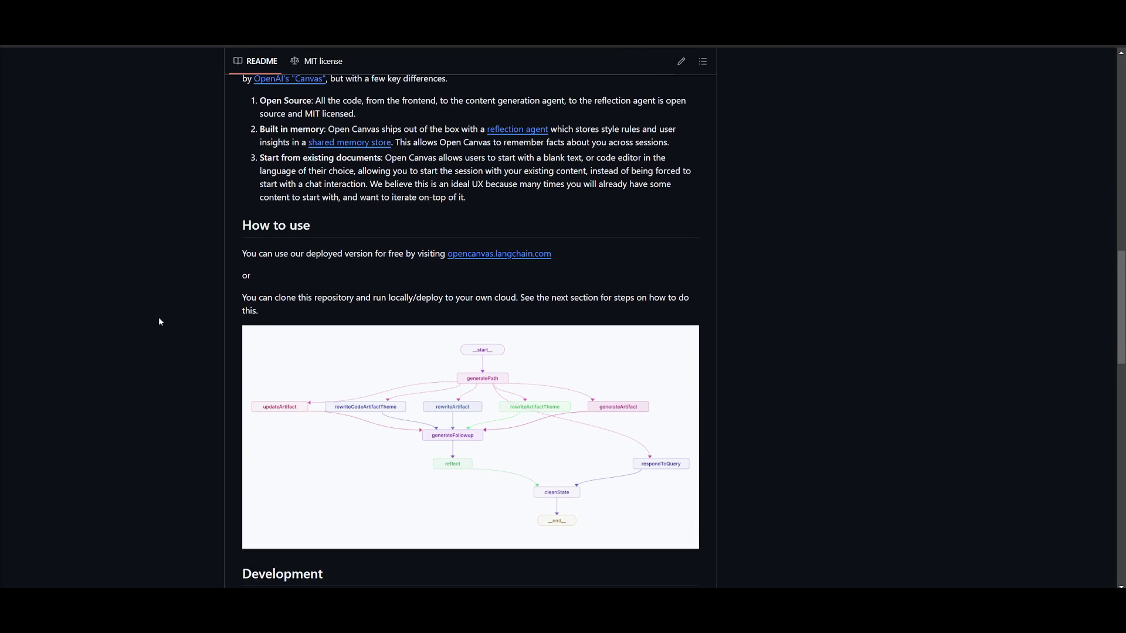
scroll(147, 312, down, 2)
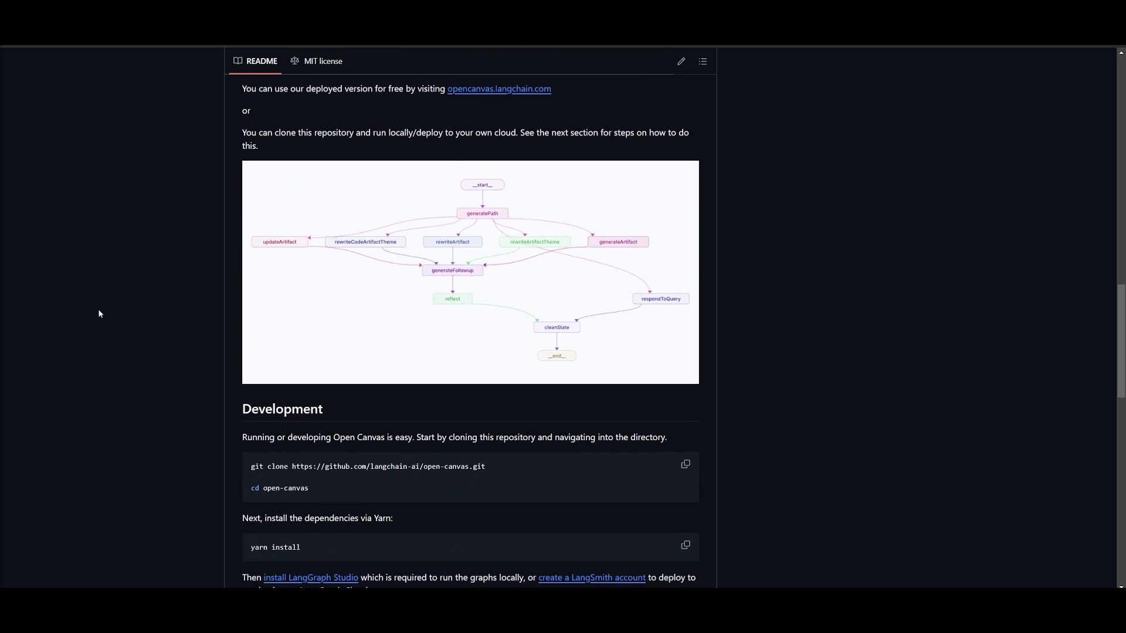
scroll(83, 322, down, 1)
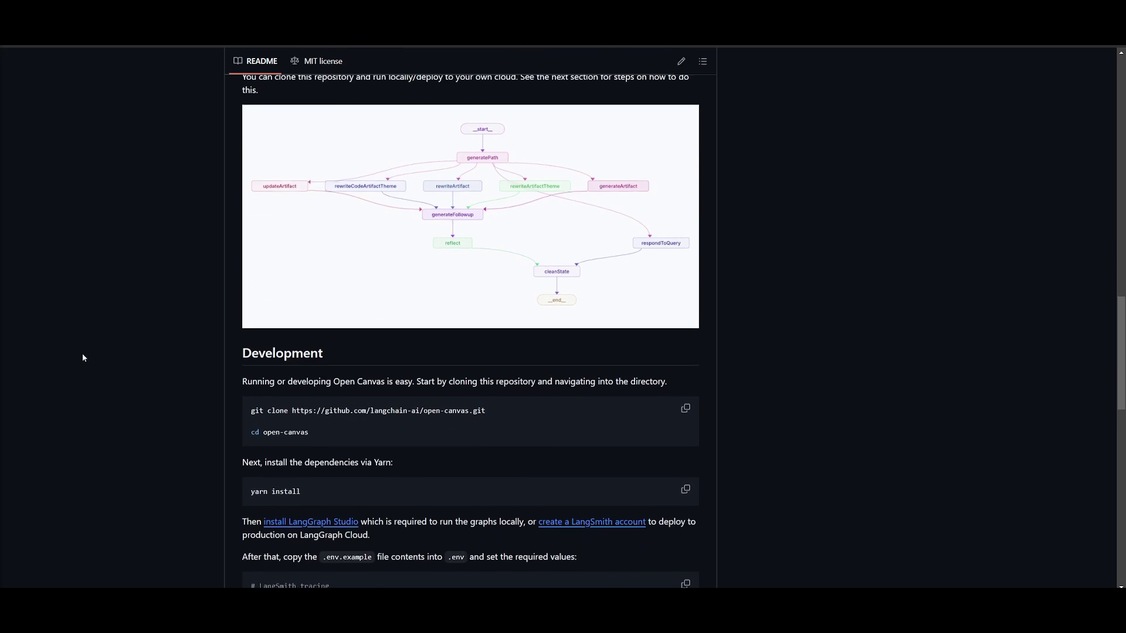
scroll(82, 353, down, 1)
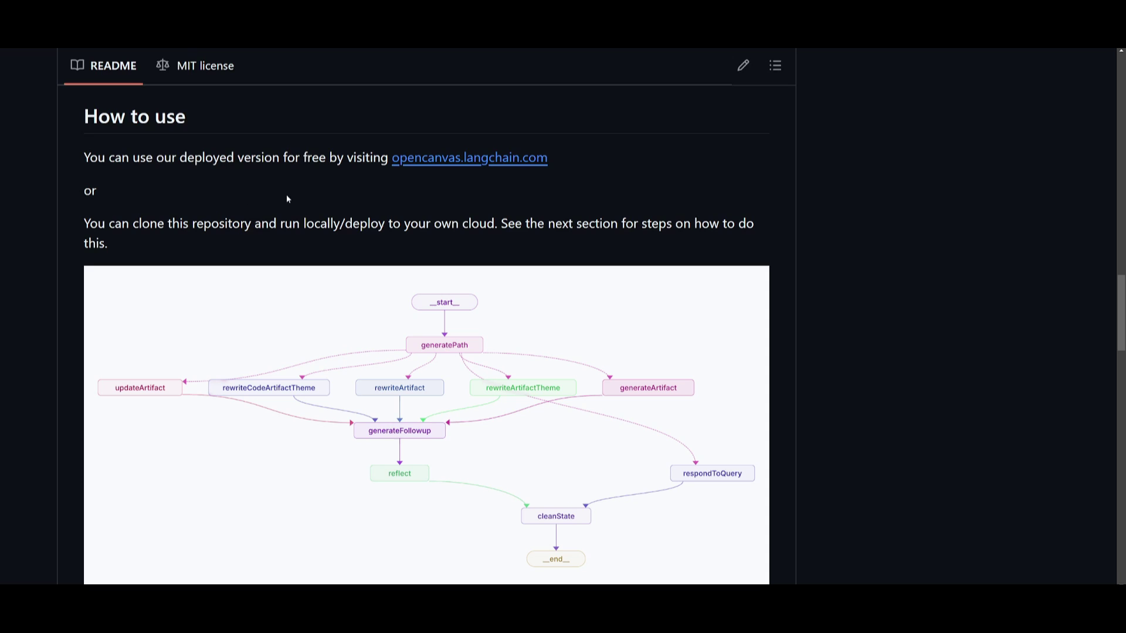
Step: Scroll past the generatePath flow diagram until the Development heading appears
scroll(289, 189, down, 1)
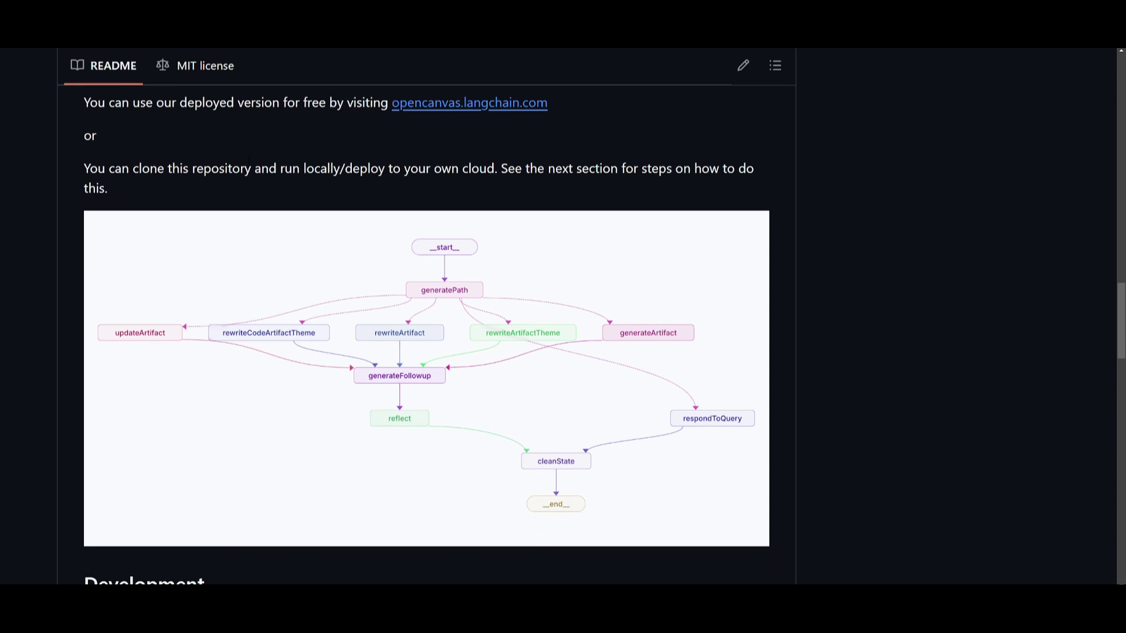
scroll(308, 241, down, 1)
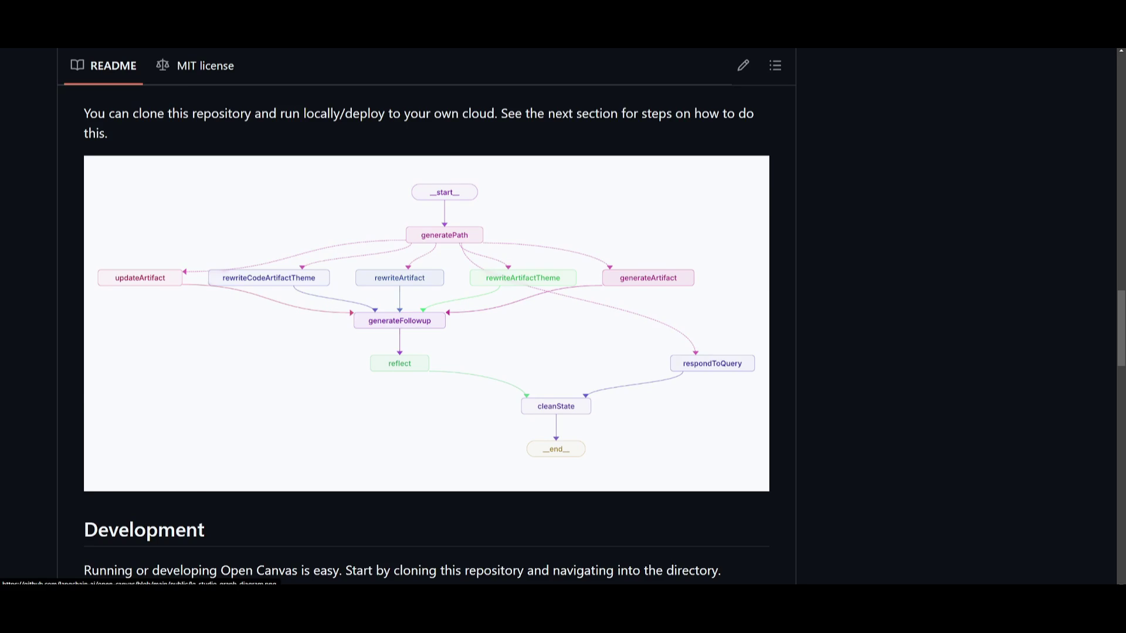
Step: Scroll through the README's Roadmap and Features plans
scroll(427, 322, down, 15)
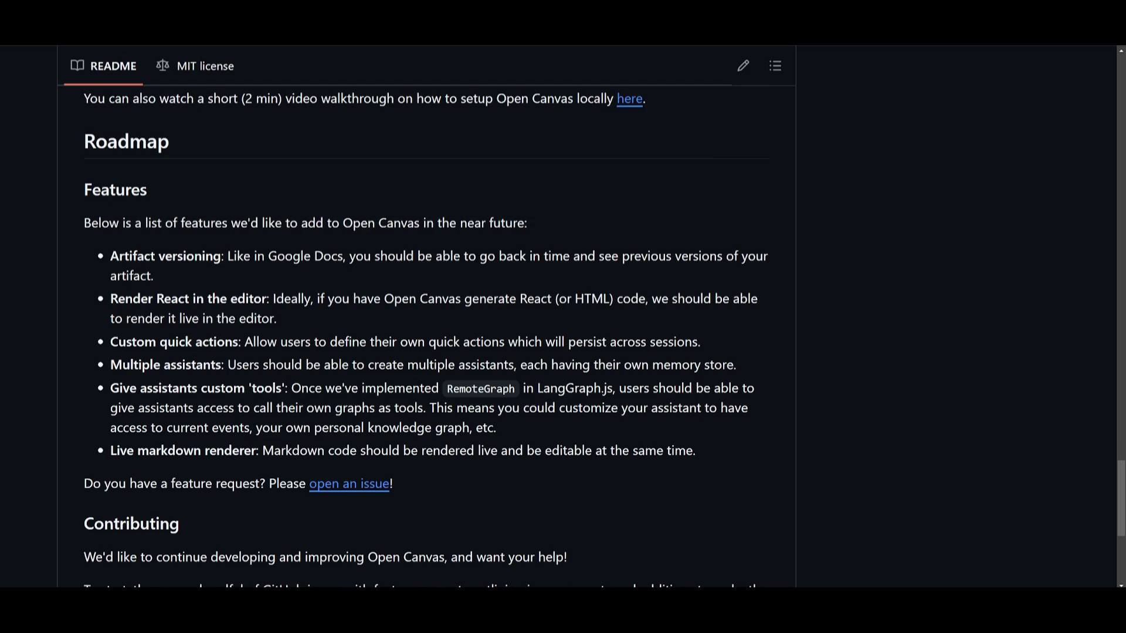
scroll(430, 410, up, 15)
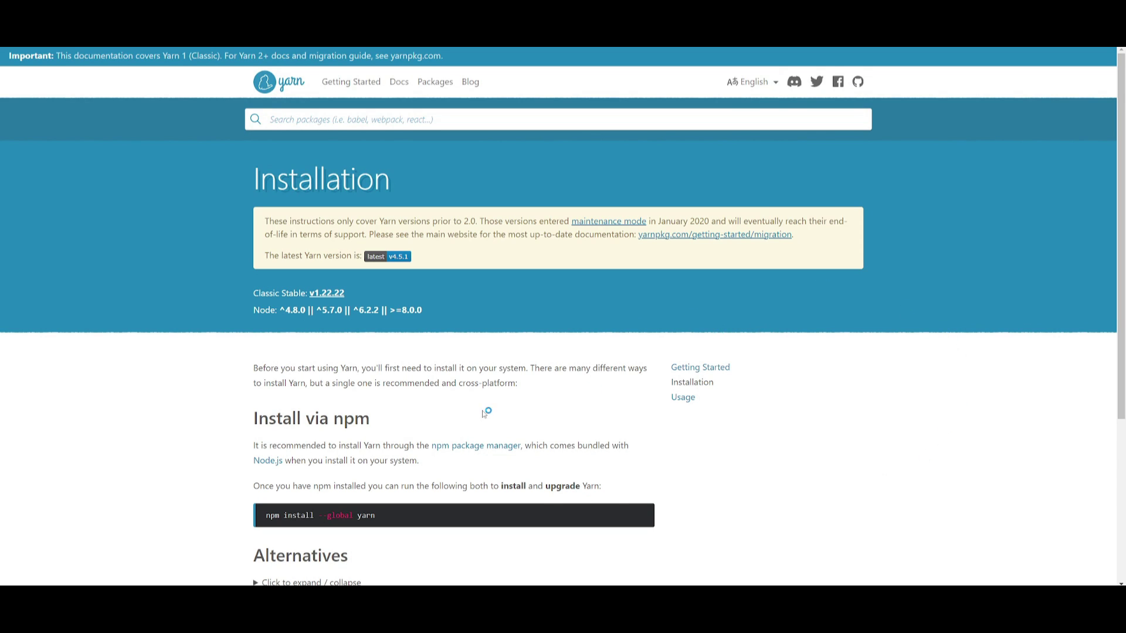
Step: Scroll down the Yarn Installation page to the npm install --global yarn instructions
scroll(246, 359, down, 2)
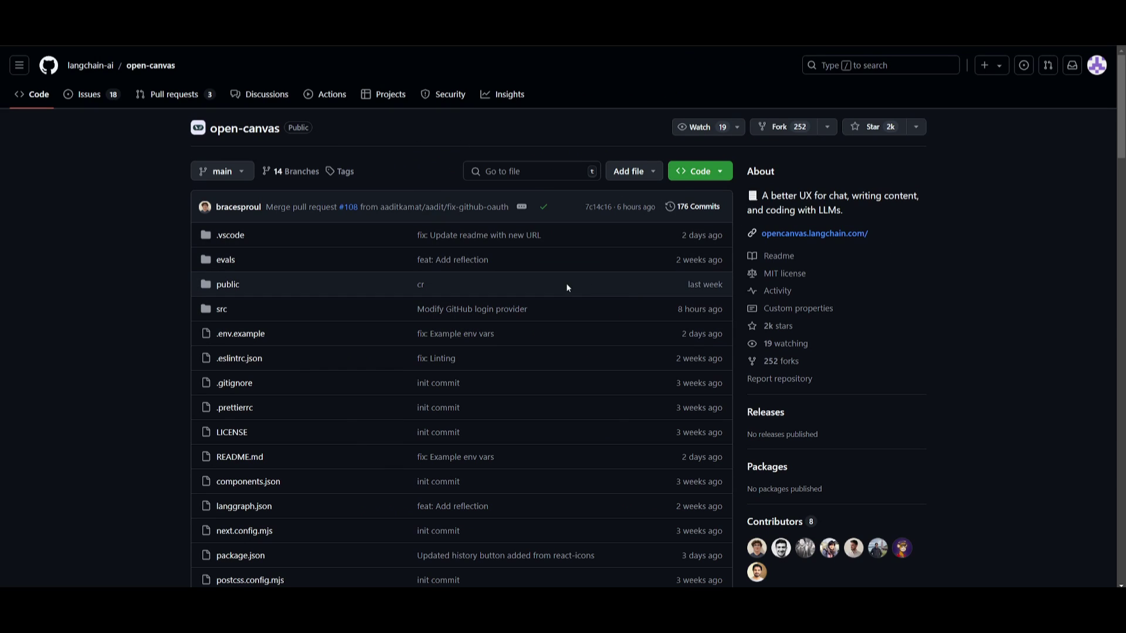
Step: Copy the repository's HTTPS URL and run git clone in Command Prompt
click(704, 174)
click(714, 277)
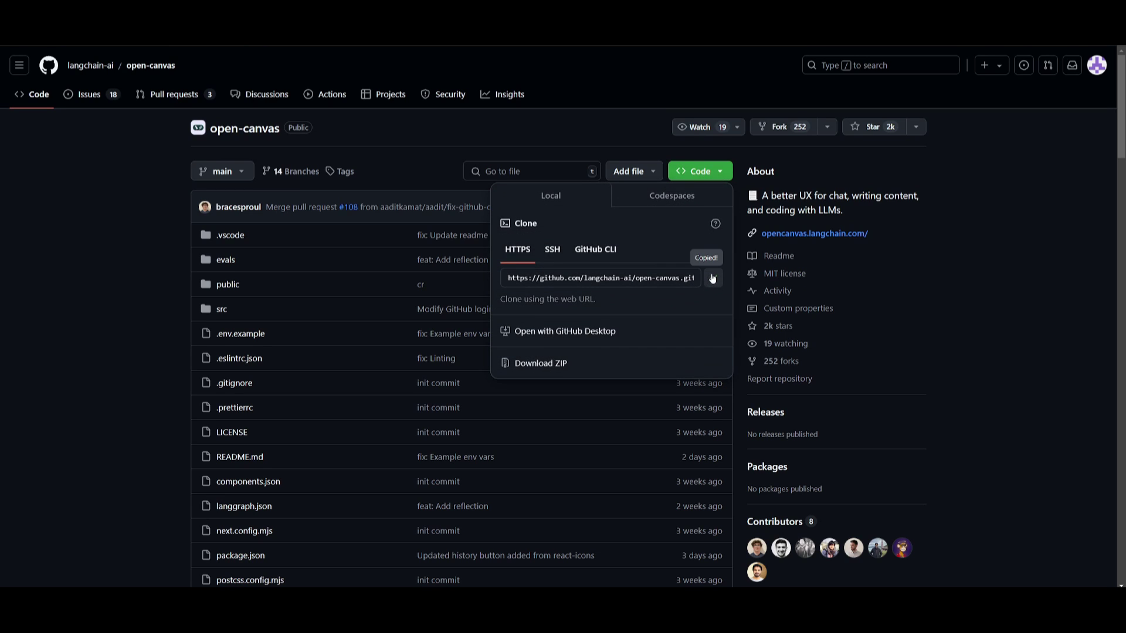
click(151, 265)
key(super+s)
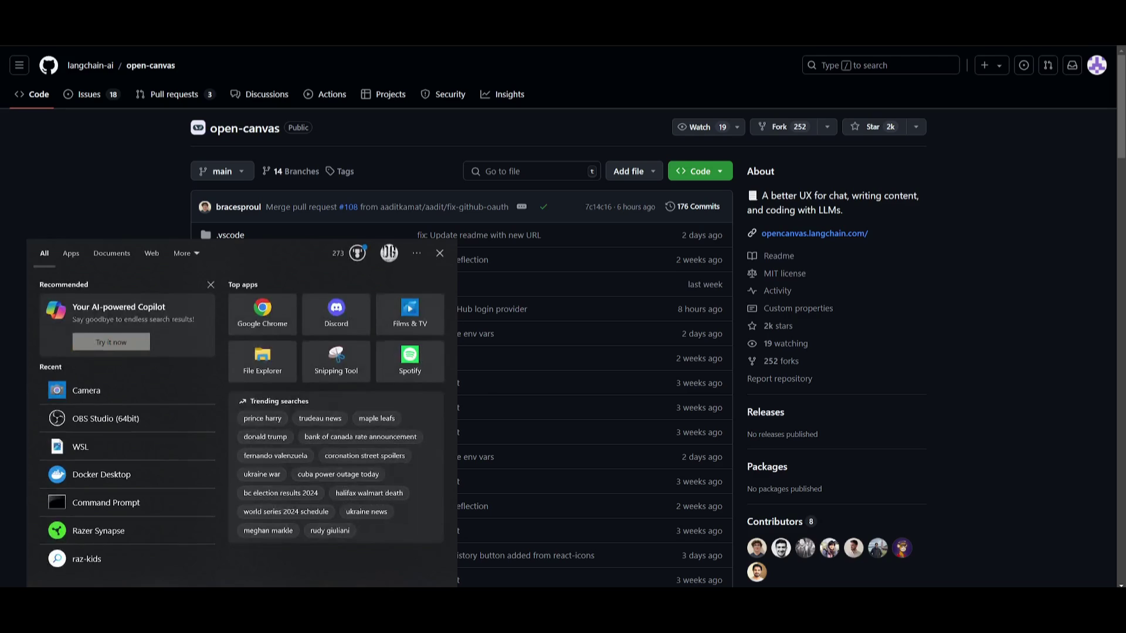
click(94, 498)
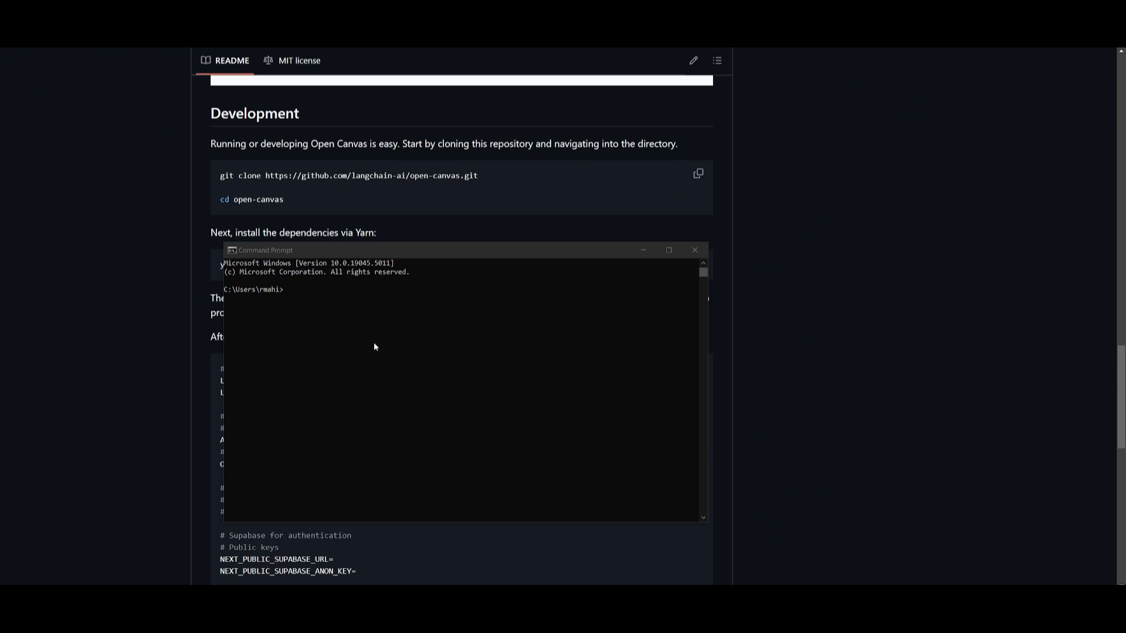
click(303, 315)
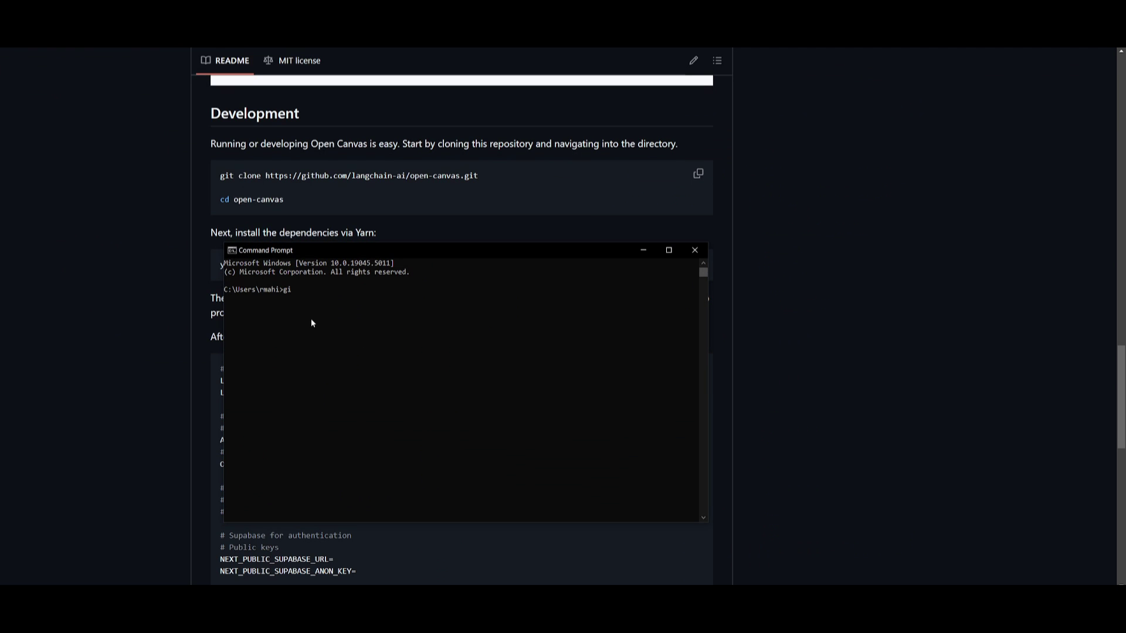
text(git clonm)
key(BackSpace)
text(e)
key(ctrl+v)
key(Return)
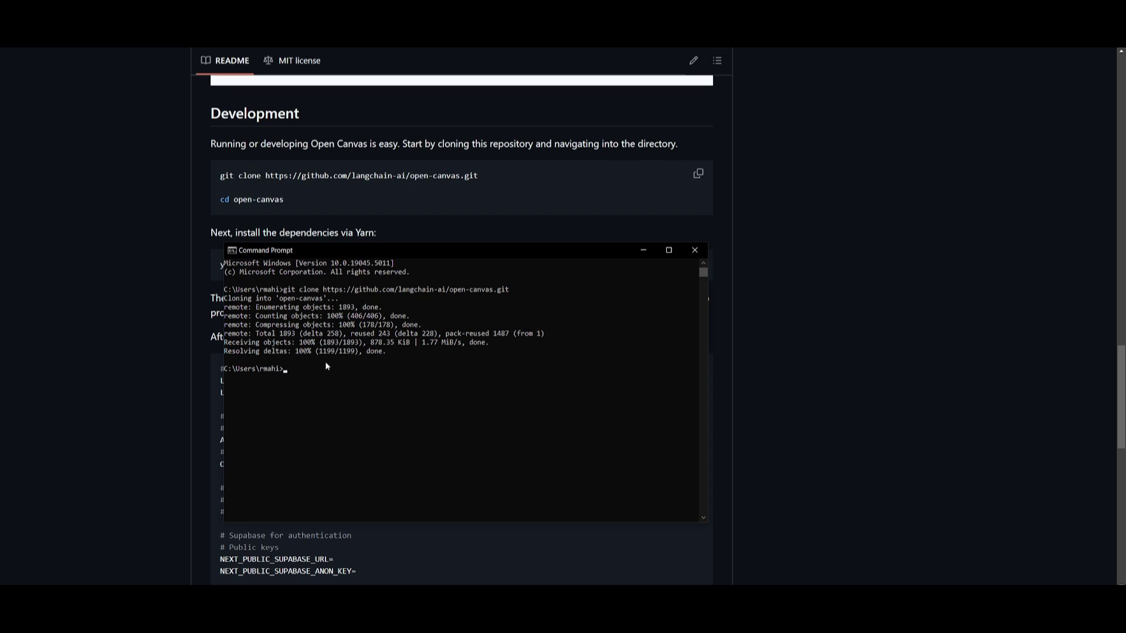
Step: Change into the cloned folder with 'cd open-canvas'
mouse_move(221, 199)
mouse_down()
mouse_move(280, 199)
mouse_move(220, 196)
mouse_up()
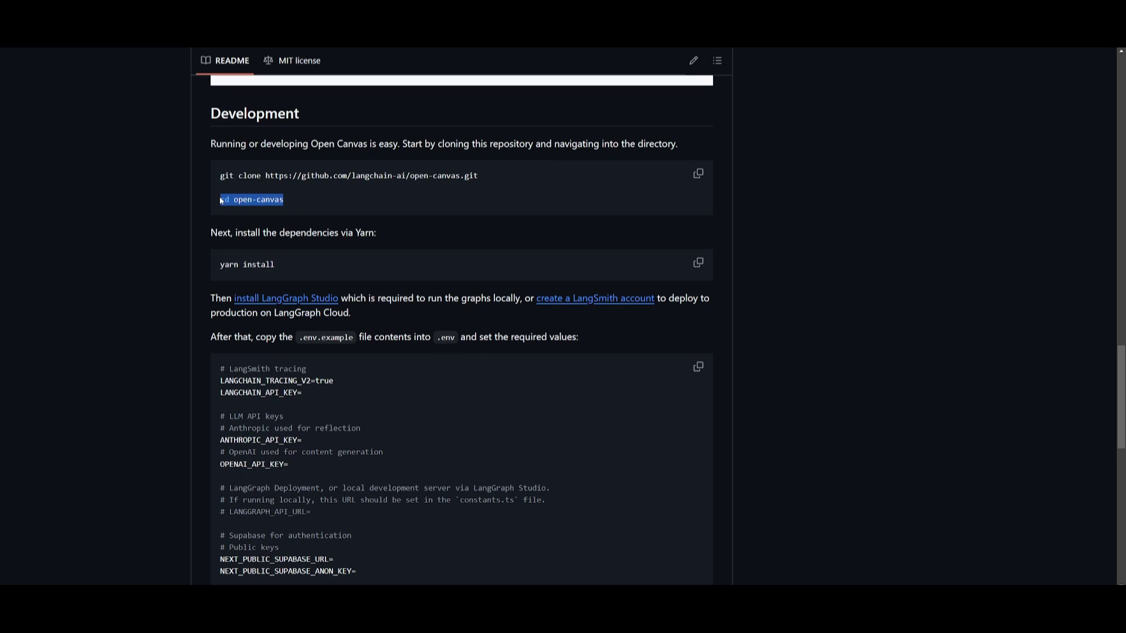
click(273, 197)
click(635, 584)
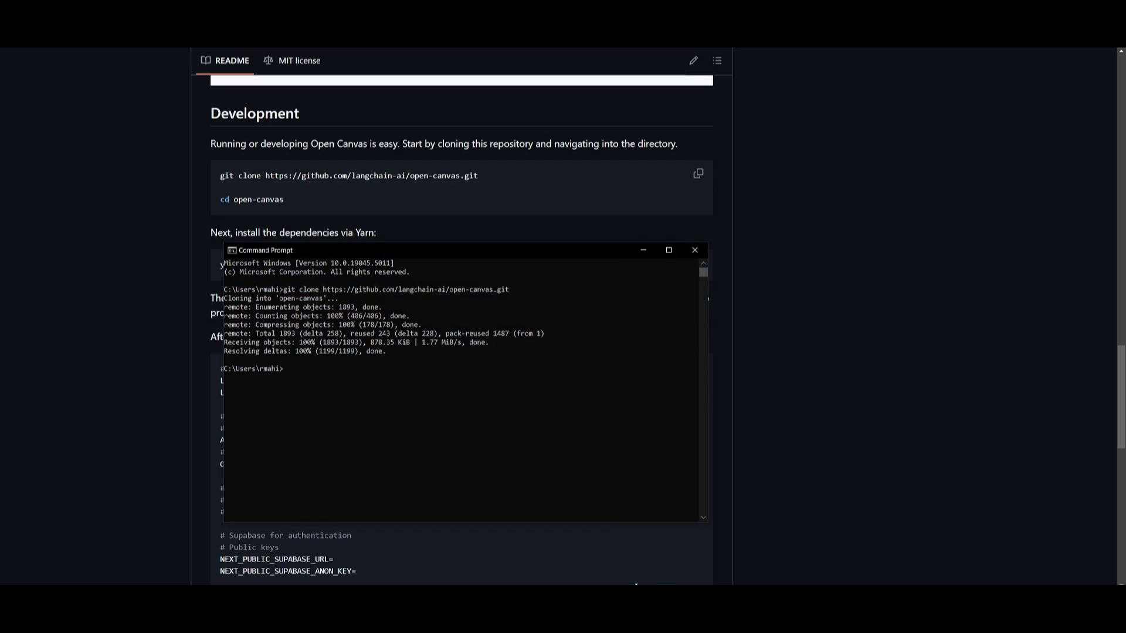
right_click(296, 370)
key(Return)
Step: Run 'yarn install' to install the project's dependencies
key(alt+Tab)
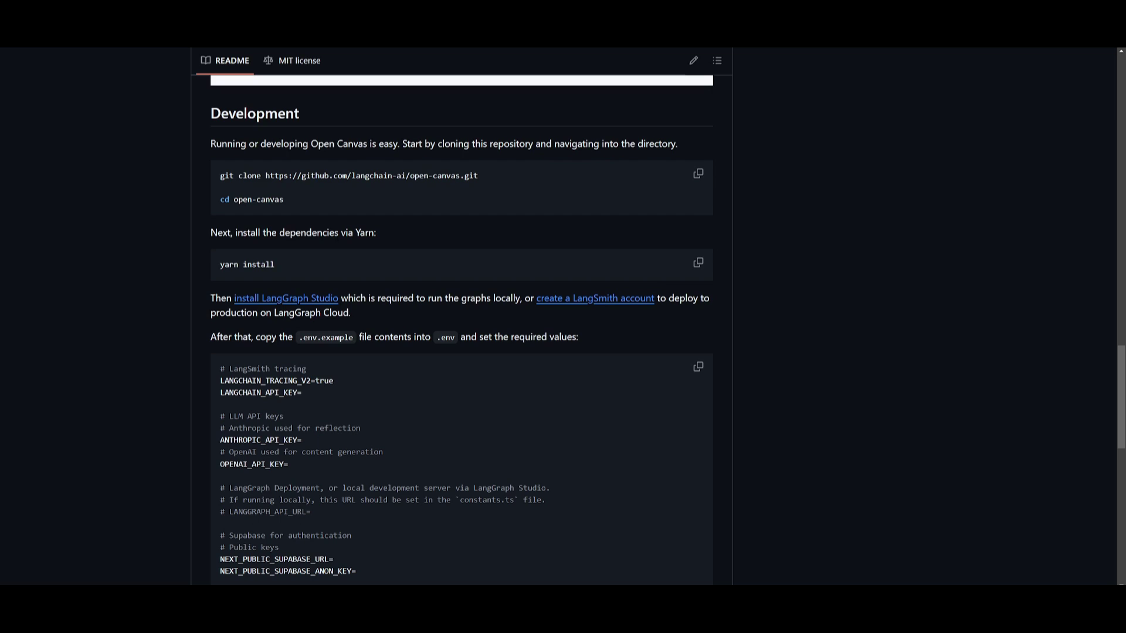
drag(280, 259, 211, 264)
key(alt+Tab)
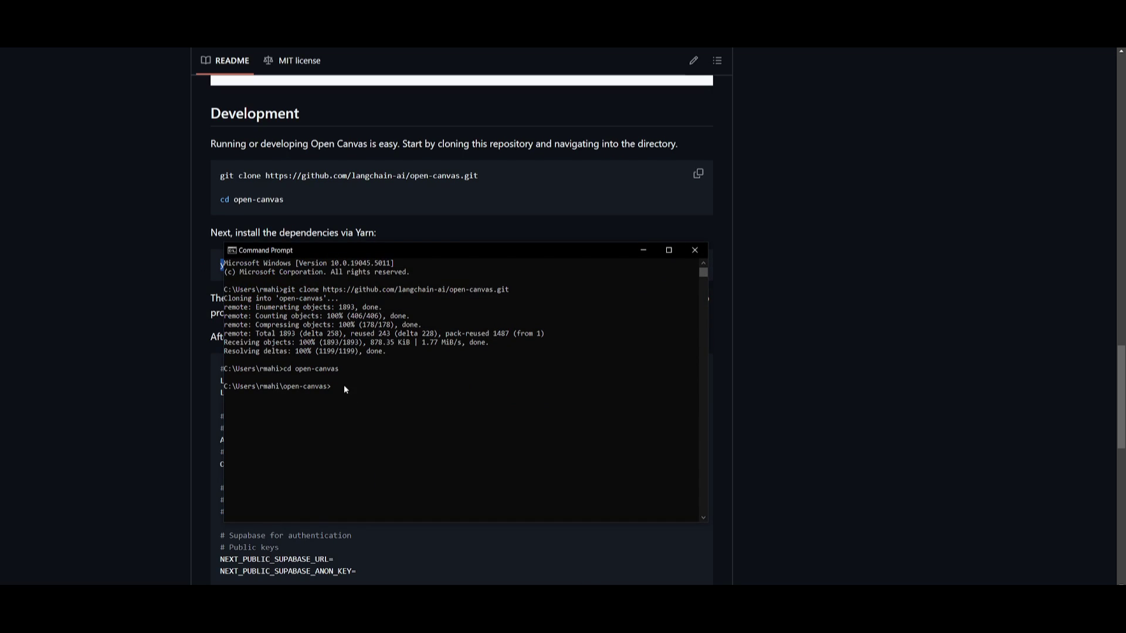
key(ctrl+v)
key(Return)
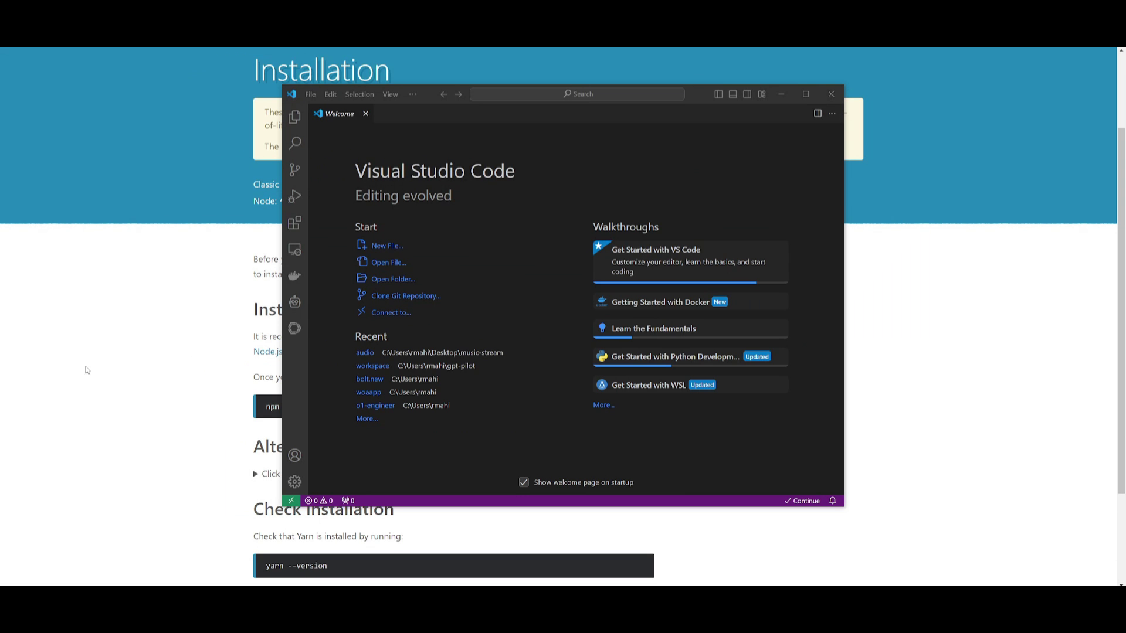
Step: Open the open-canvas folder as the project through File > Open Folder
click(310, 94)
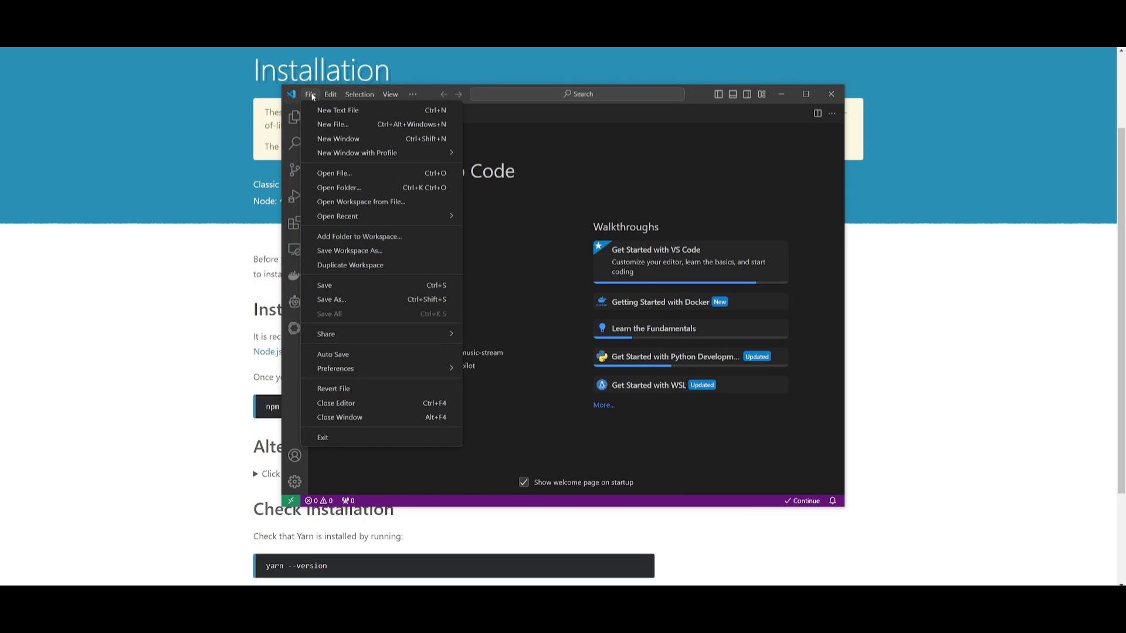
click(334, 188)
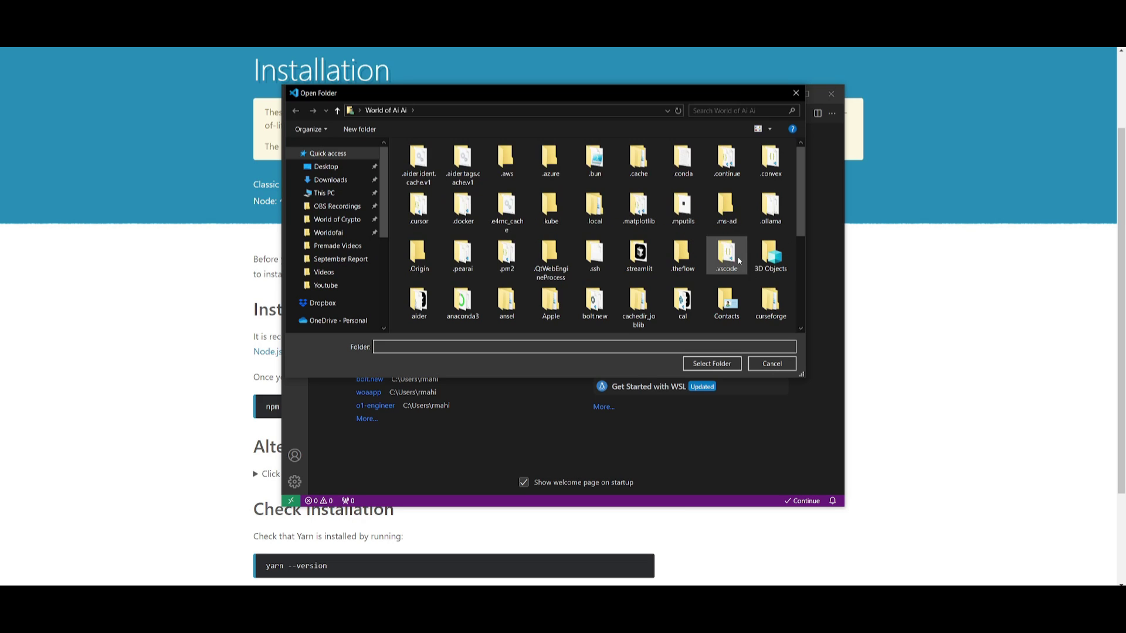
scroll(551, 258, down, 3)
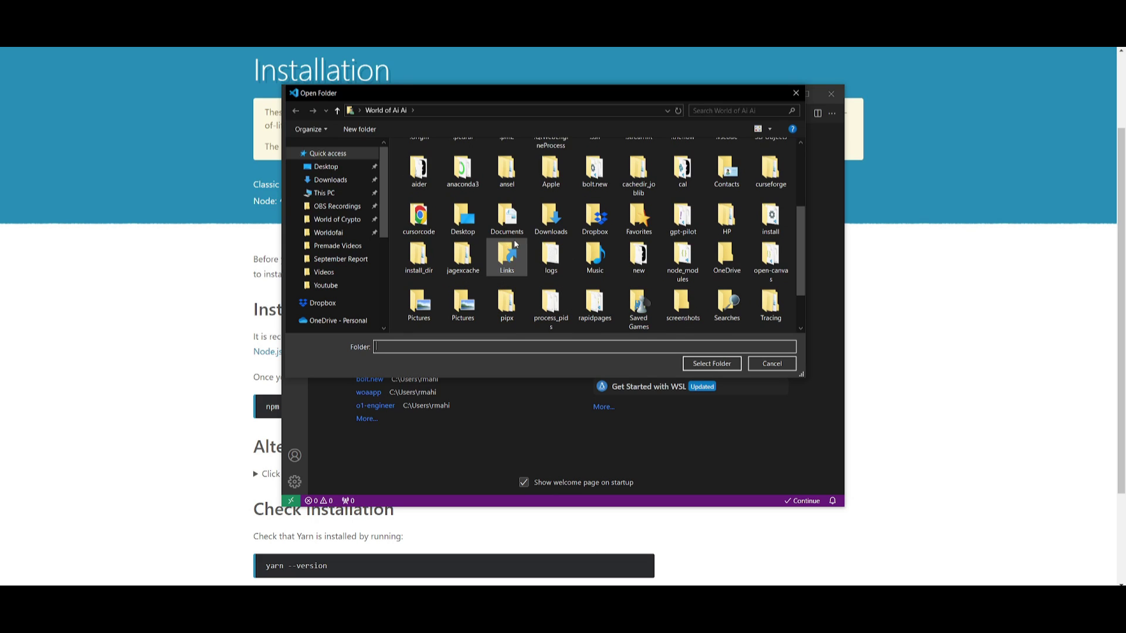
click(771, 258)
click(722, 364)
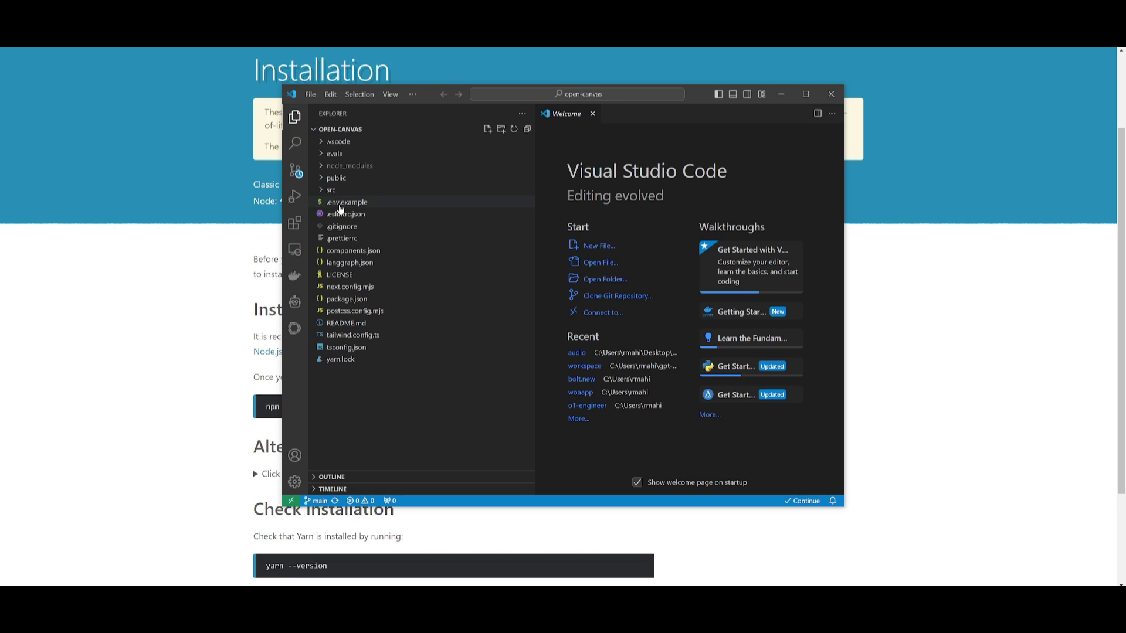
Step: Rename .env.example to .env
click(349, 204)
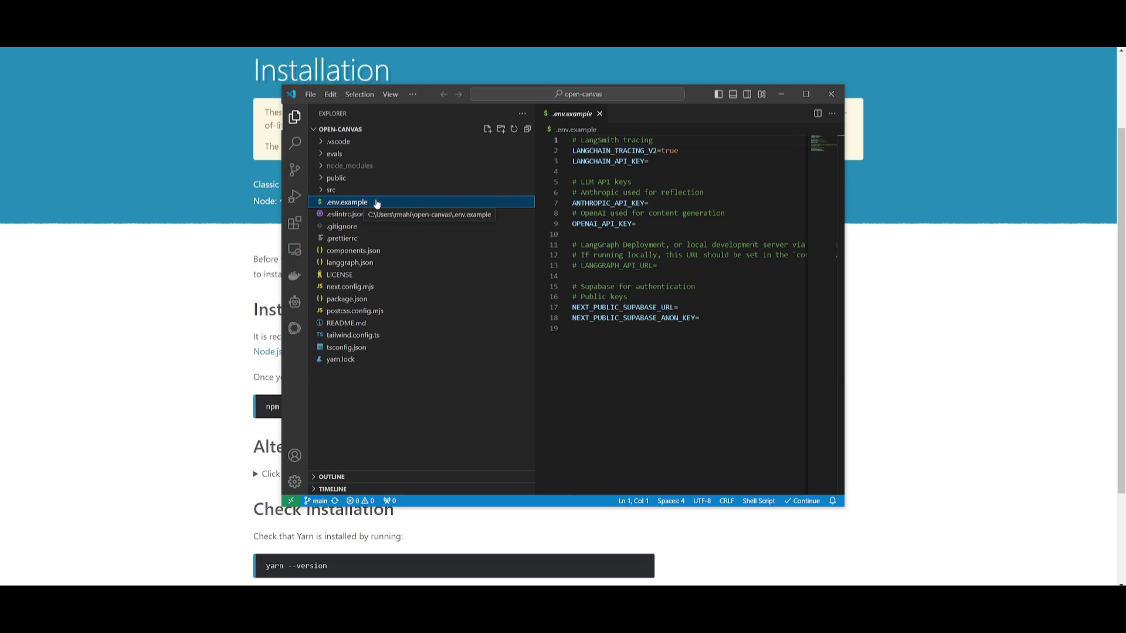
right_click(370, 203)
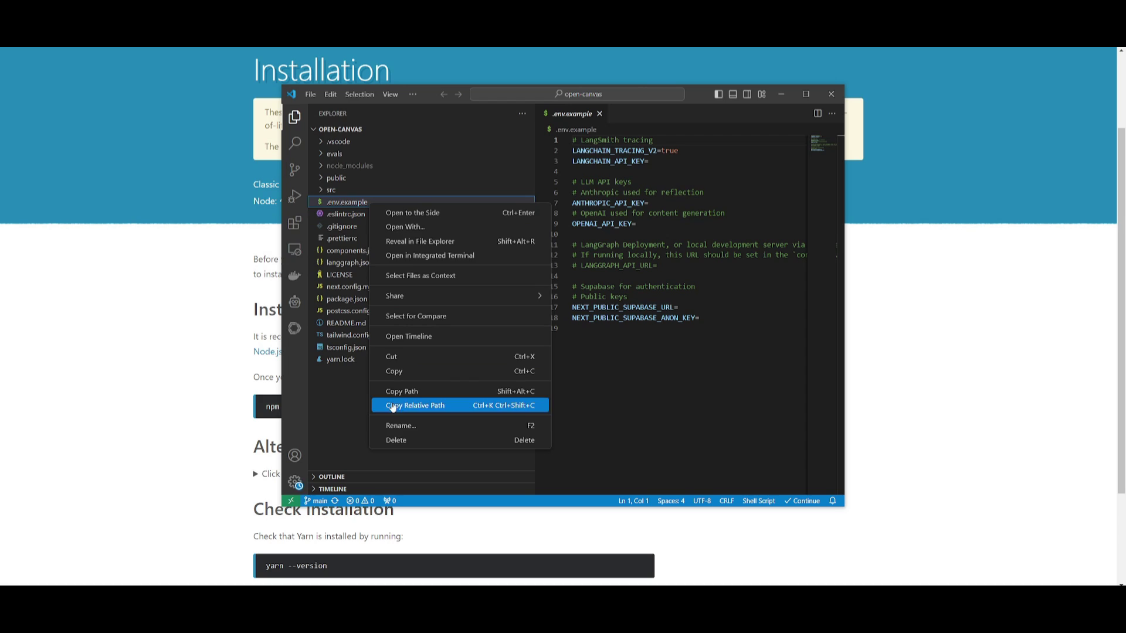
click(404, 425)
double_click(355, 201)
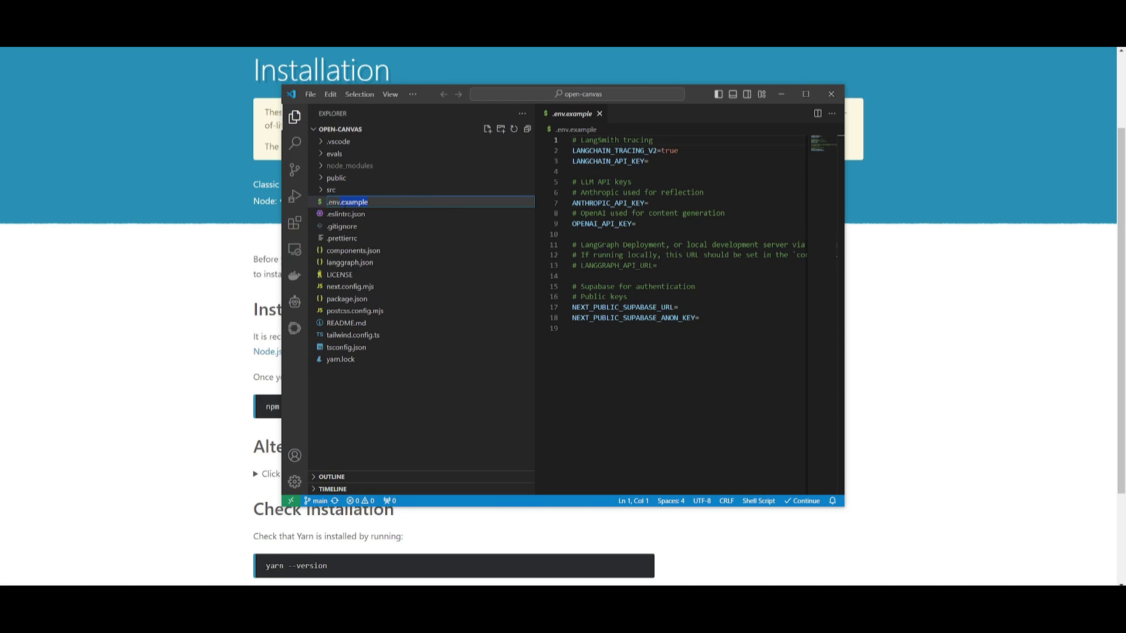
key(BackSpace)
key(BackSpace)
click(338, 400)
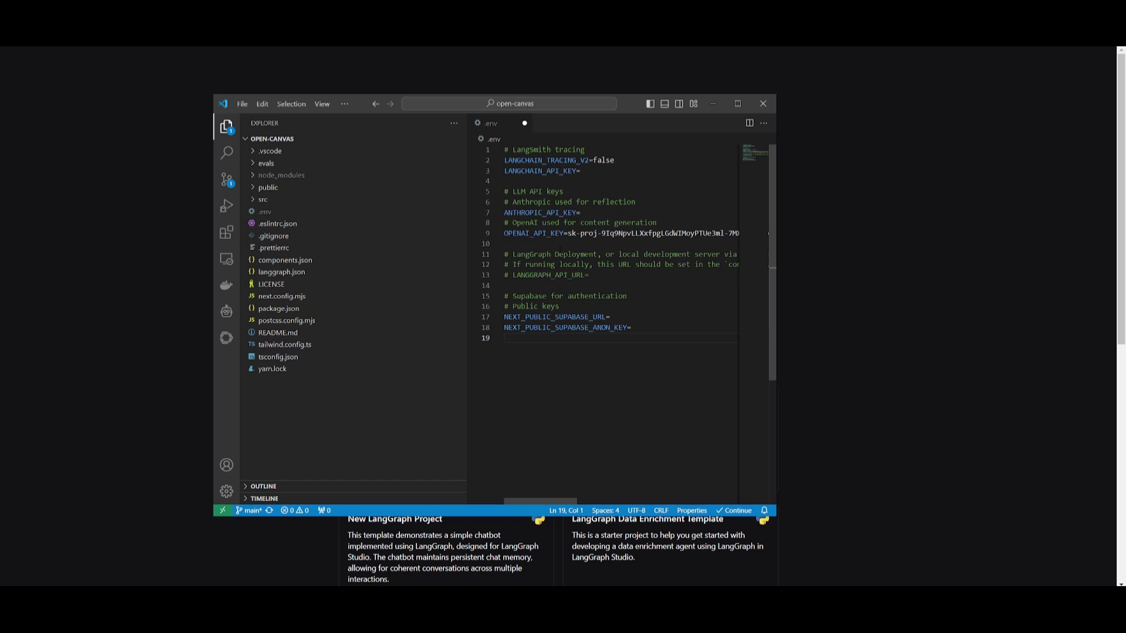
Step: Set LANGCHAIN_TRACING_V2 to false, add the OpenAI API key, and save .env
click(621, 315)
click(638, 326)
drag(513, 149, 551, 150)
click(600, 160)
click(605, 276)
click(242, 105)
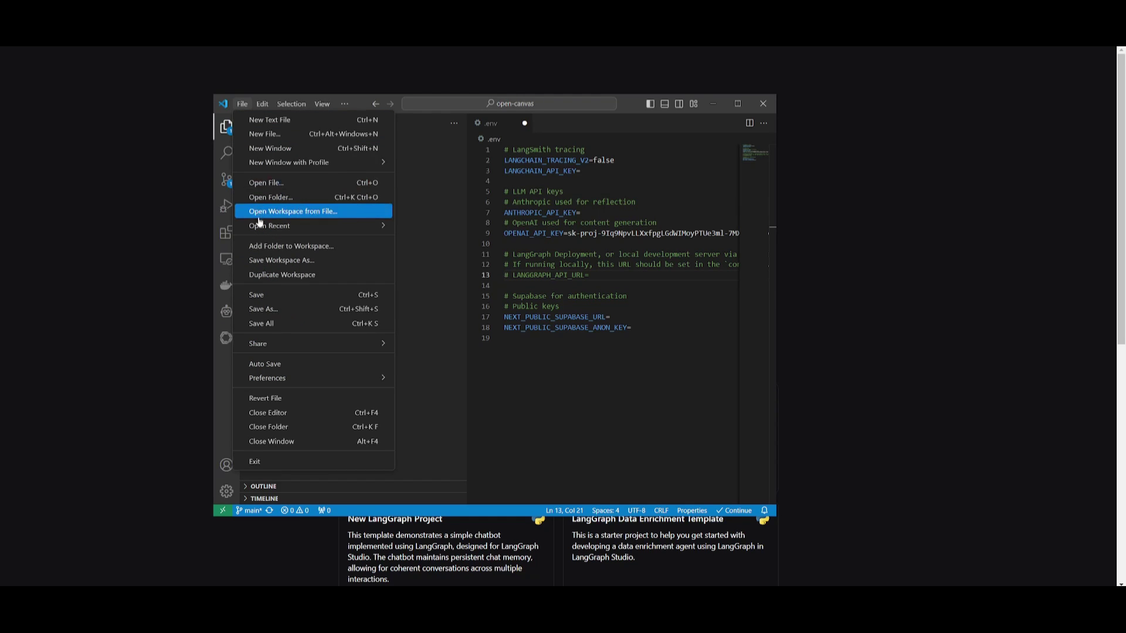
click(266, 302)
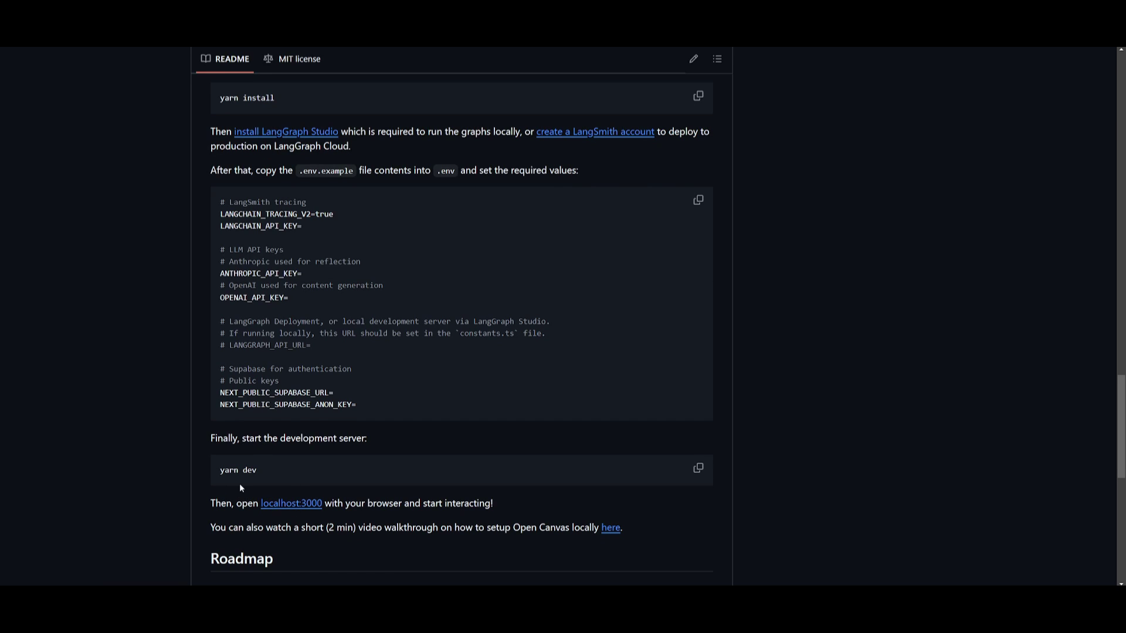
Step: Start the development server with 'yarn dev'
drag(217, 472, 274, 463)
click(277, 461)
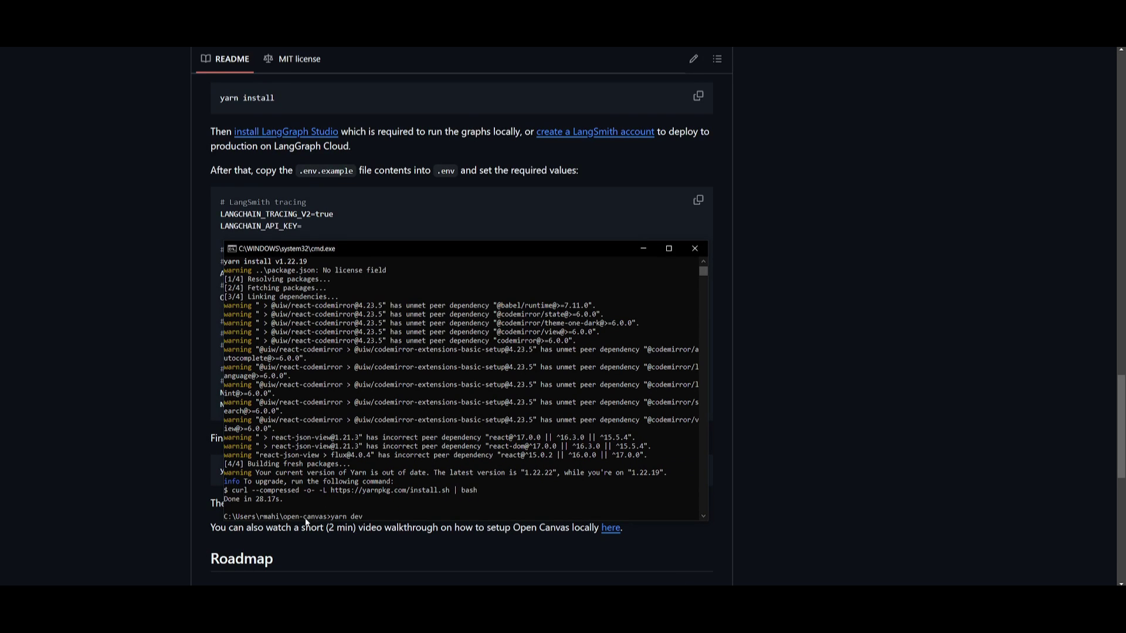
key(Return)
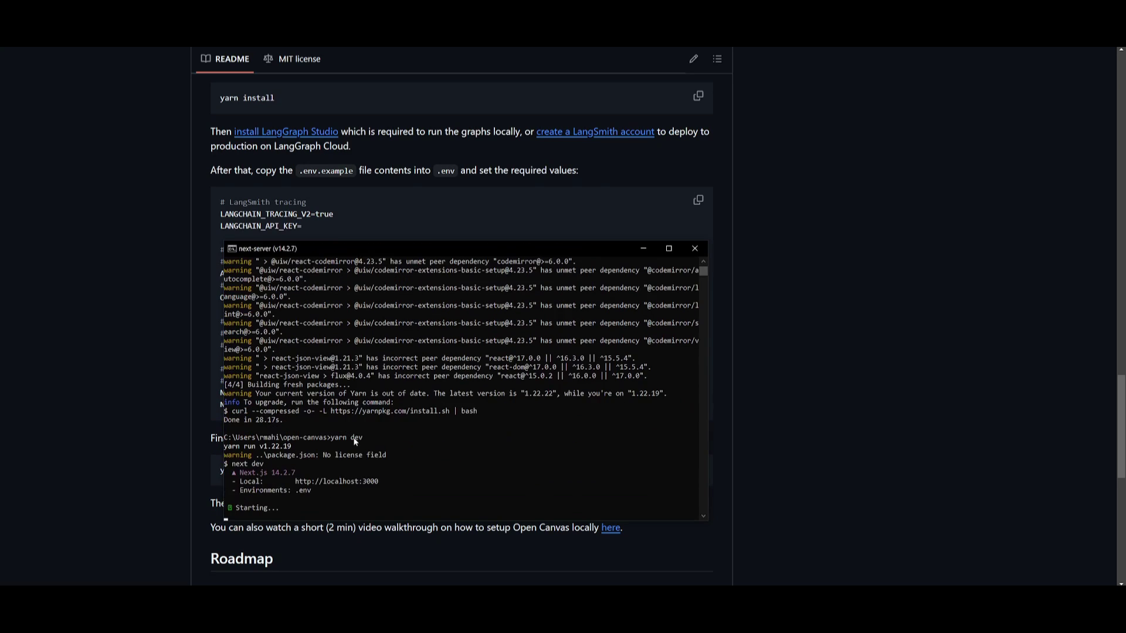
drag(295, 473, 378, 474)
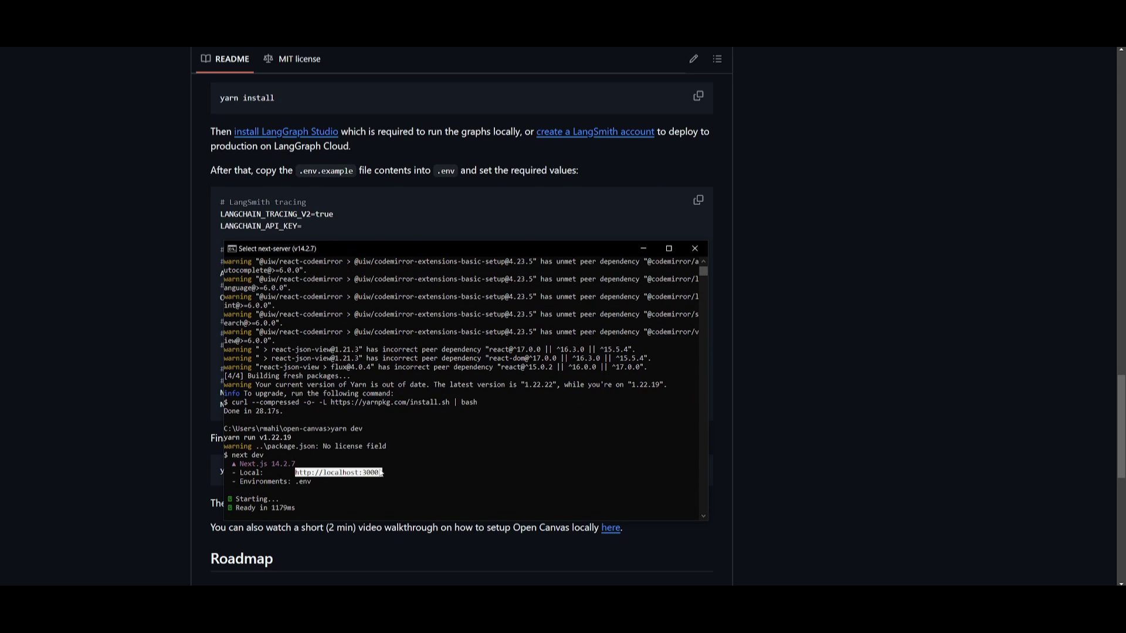
key(ctrl+c)
click(848, 237)
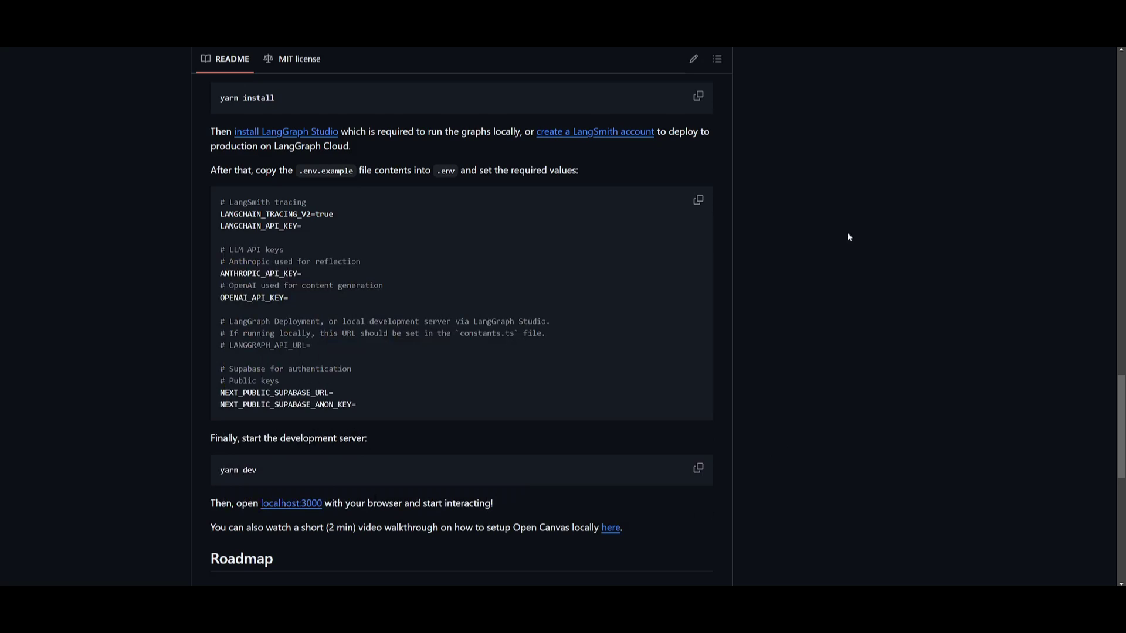
key(ctrl+t)
key(ctrl+v)
key(Return)
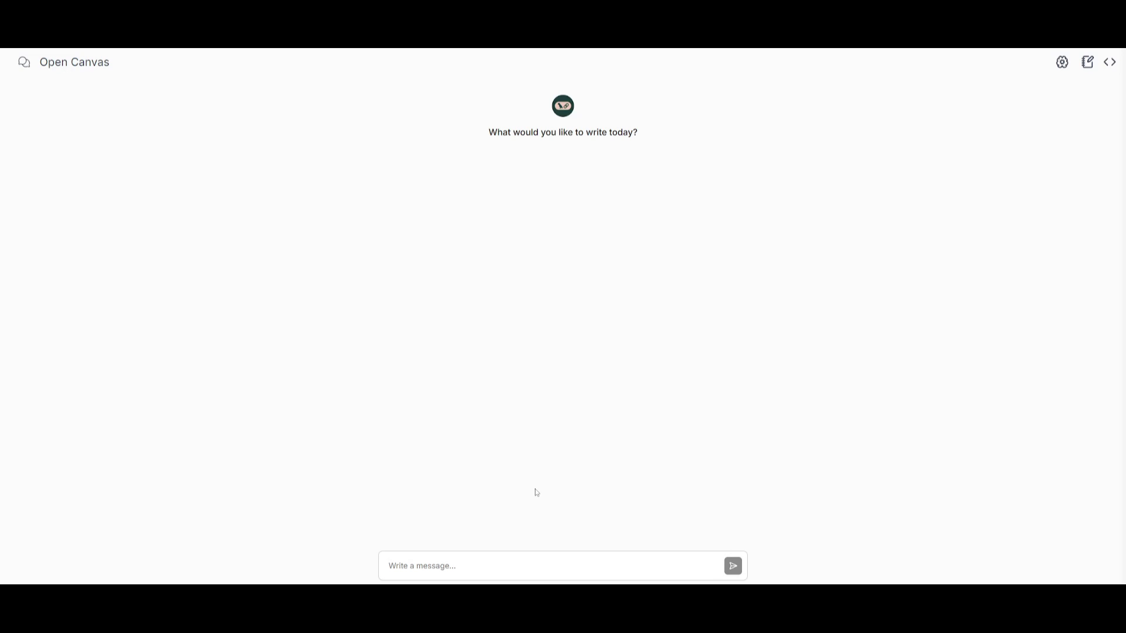
Step: Enter the prompt 'create me a basic modern looking webpage for a weather app. Make it look nice'
text(create me a)
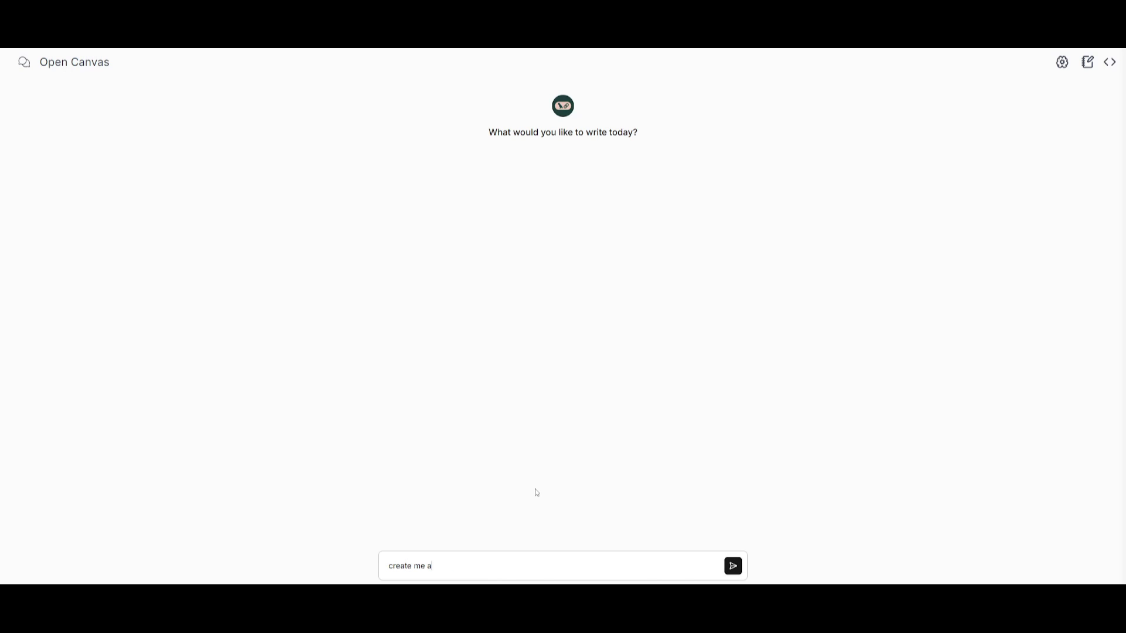
text( basic modern looking webpage for a weather app)
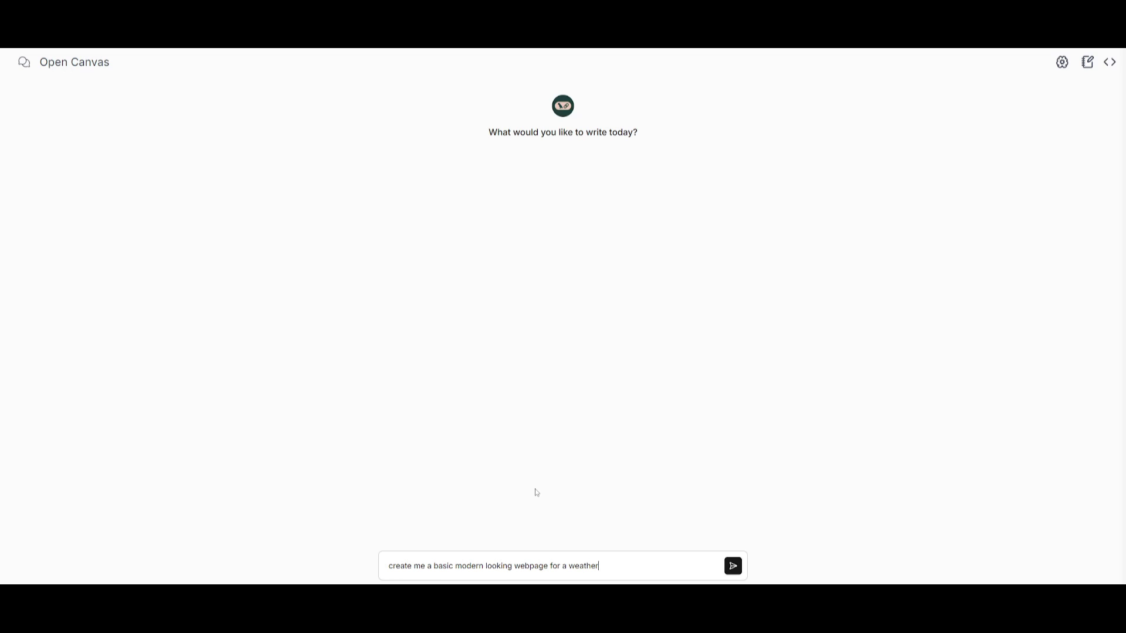
text(. Make )
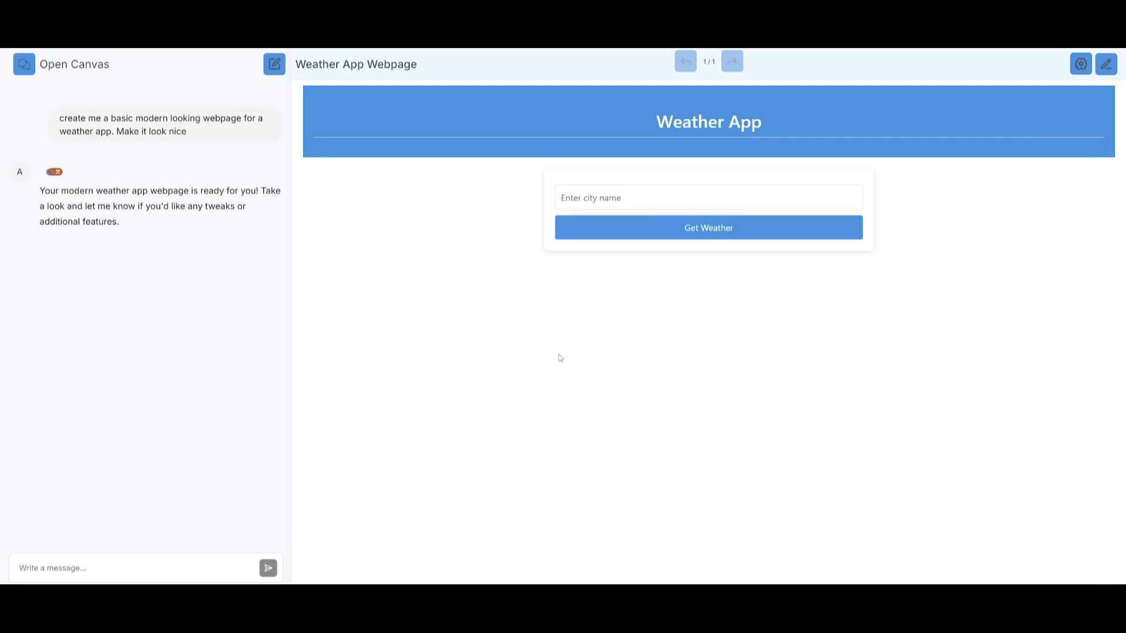
Step: Switch the Weather App Webpage canvas to its HTML code and scroll through the code
click(1106, 64)
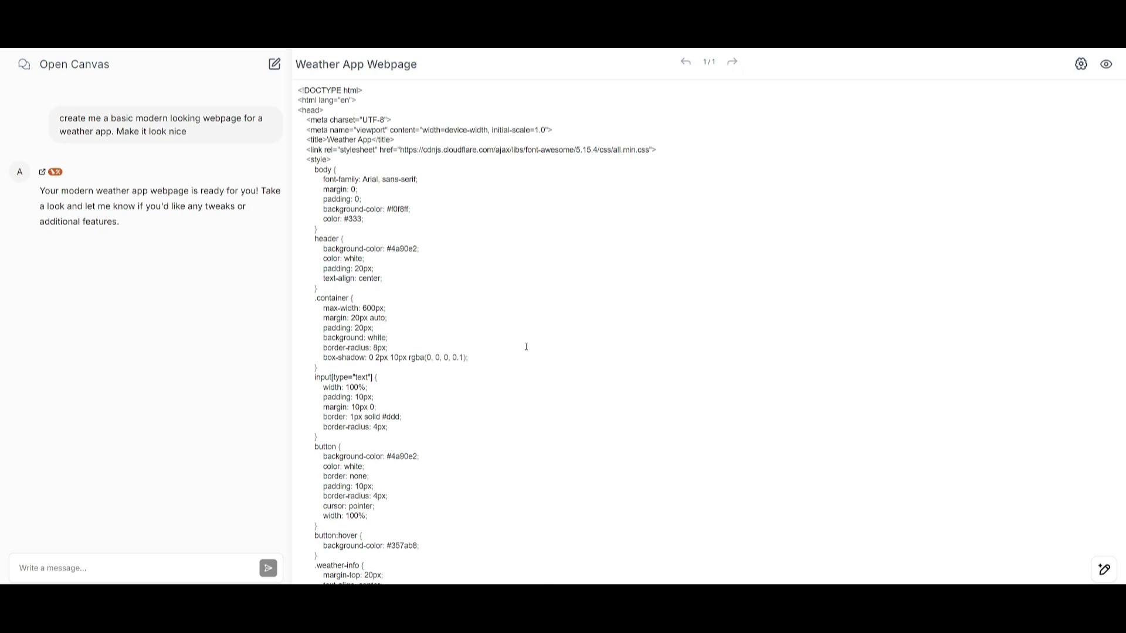
scroll(540, 350, down, 7)
scroll(535, 445, up, 8)
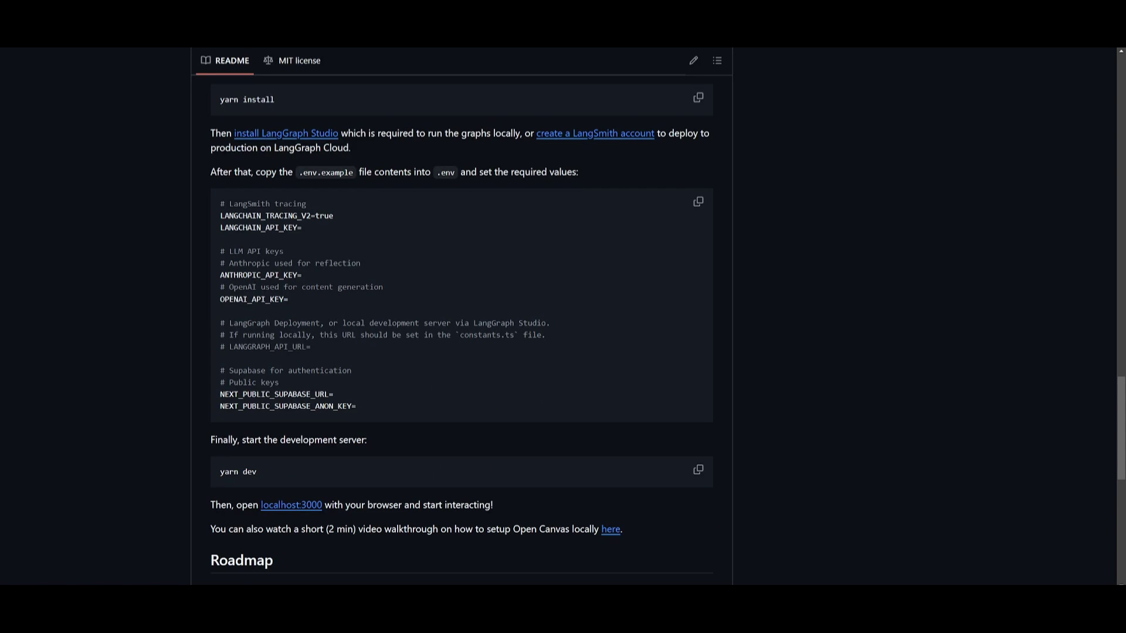
scroll(461, 329, up, 15)
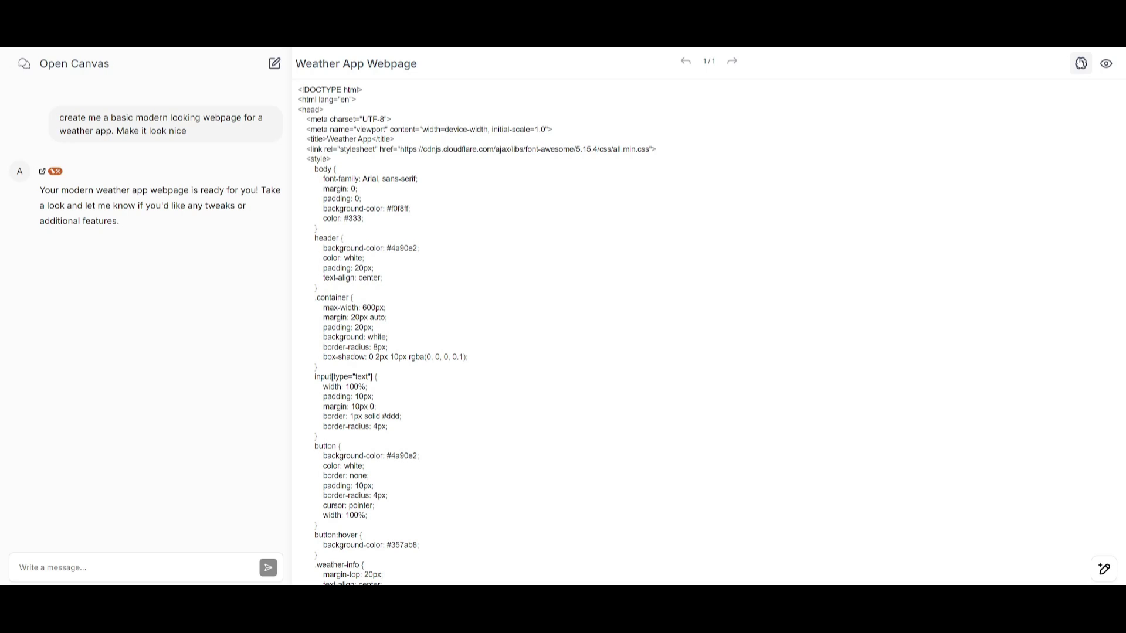
Step: Open the session's Reflections panel and search for generated reflections
click(1080, 65)
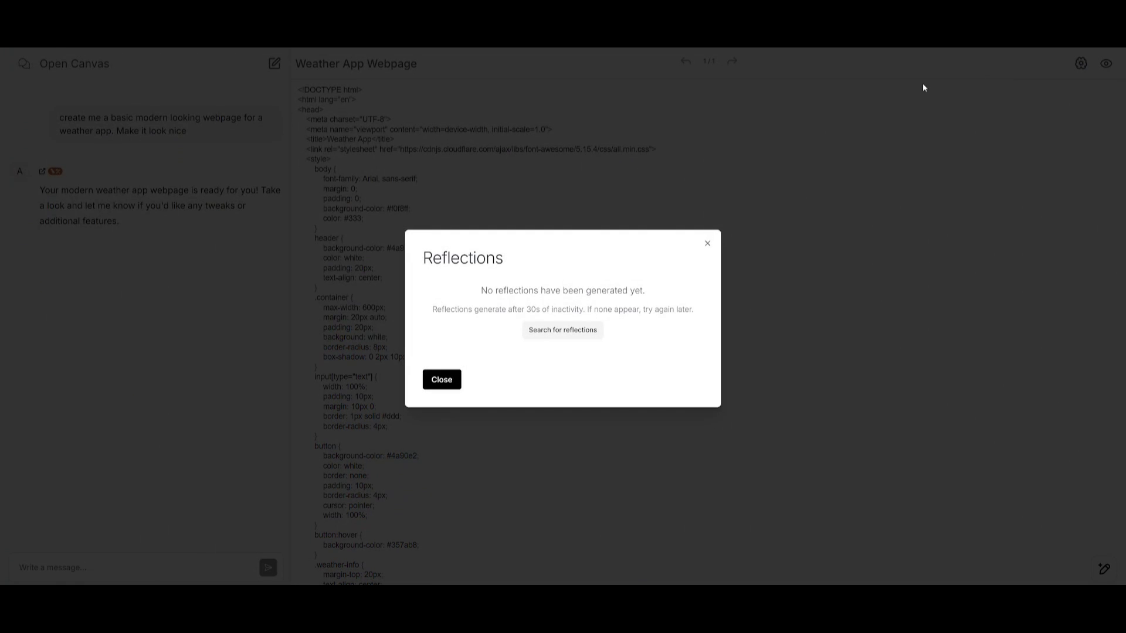
click(551, 332)
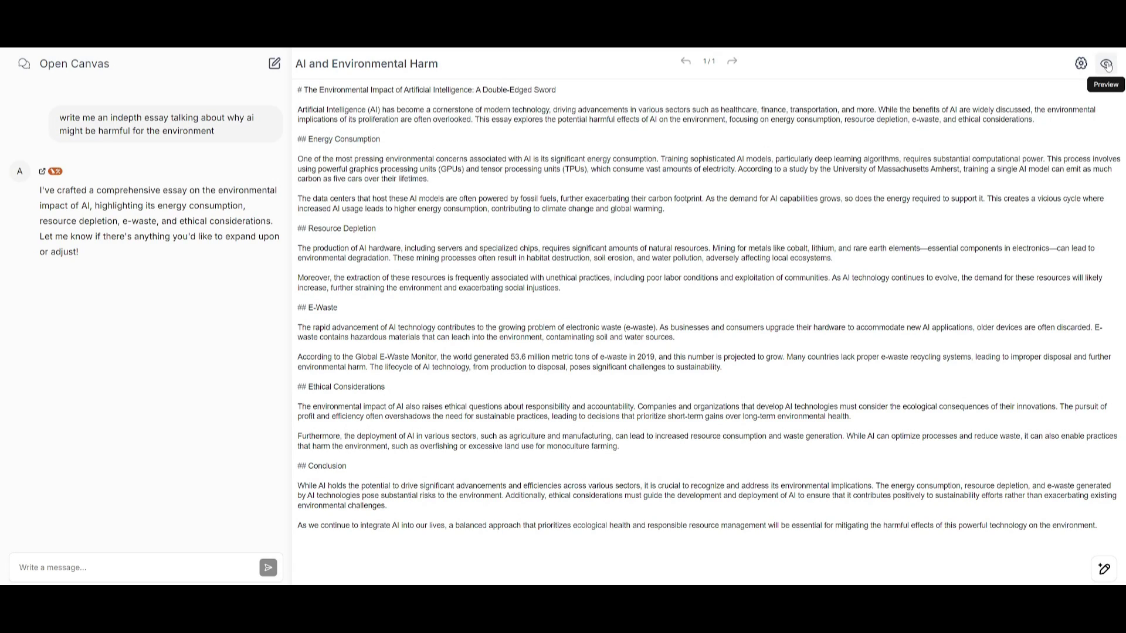
click(1107, 66)
scroll(584, 320, down, 3)
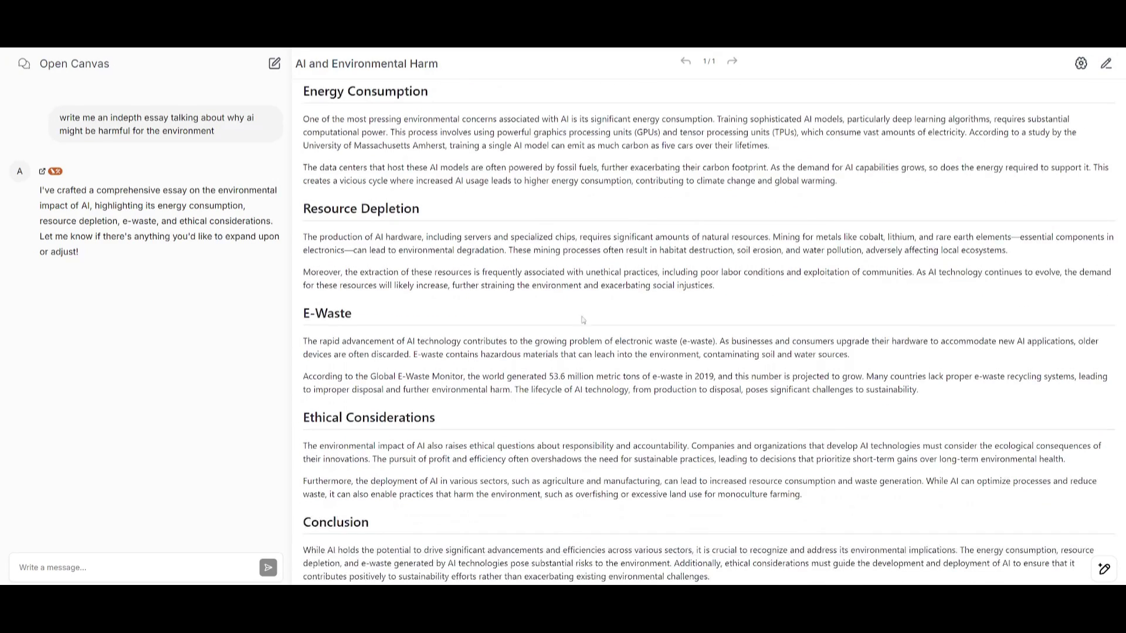
scroll(583, 320, up, 2)
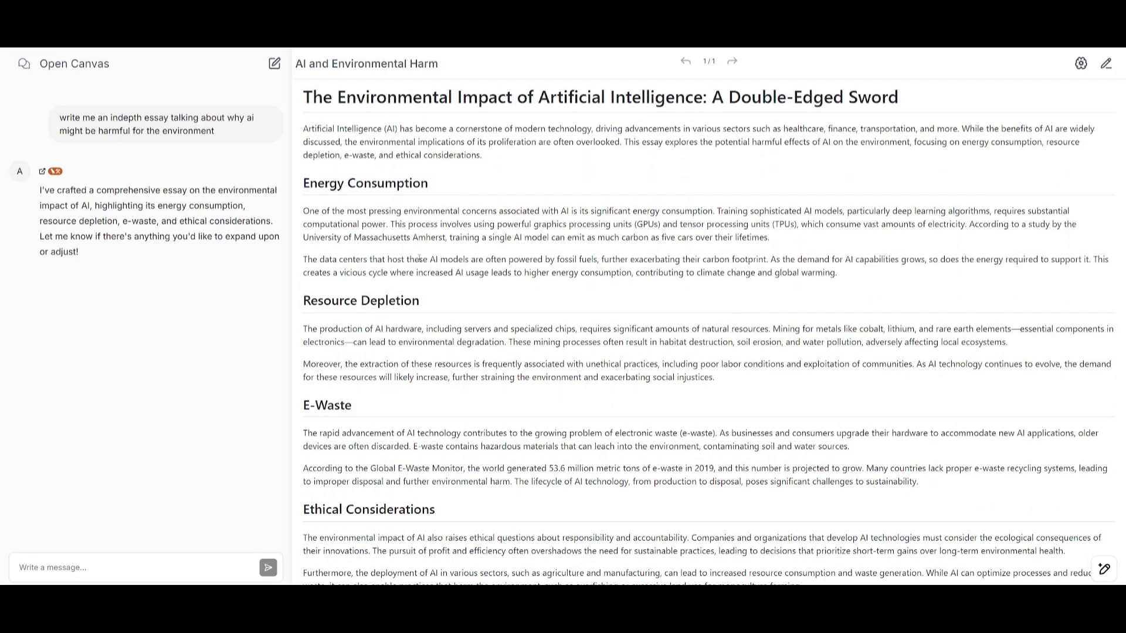
scroll(1068, 558, down, 2)
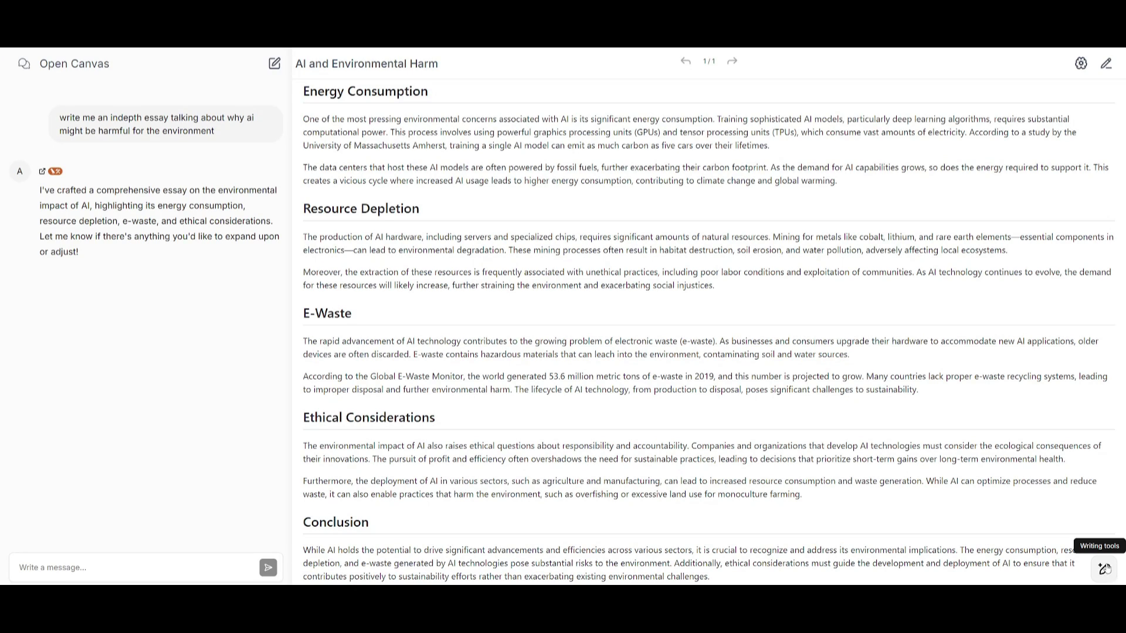
Step: Add emojis throughout the AI and Environmental Harm essay using the Writing tools
click(1101, 568)
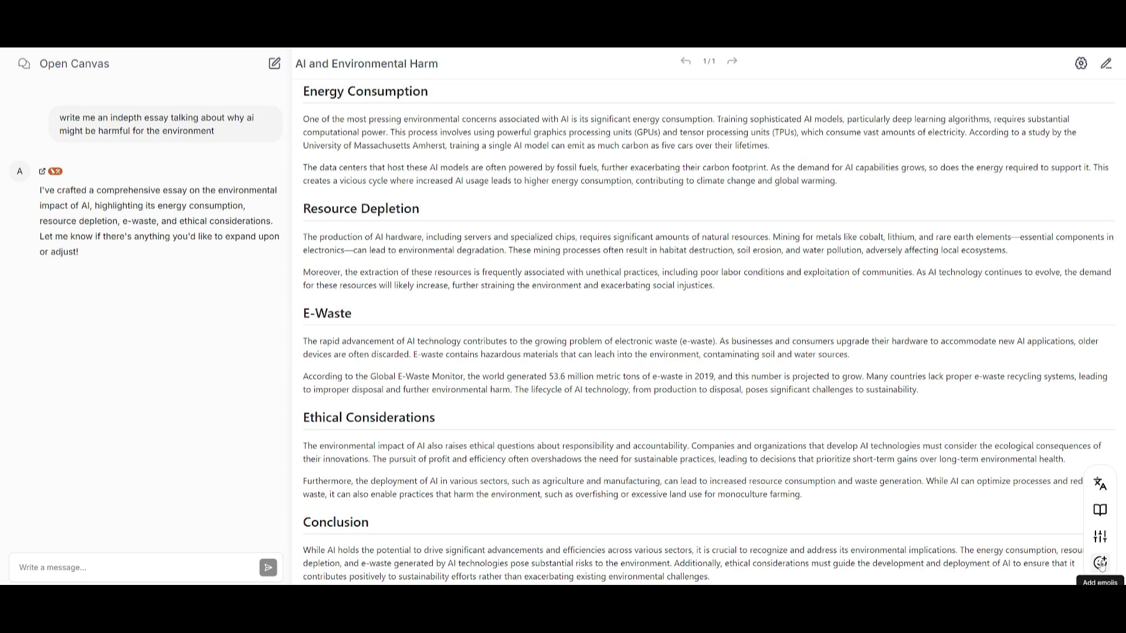
click(1100, 563)
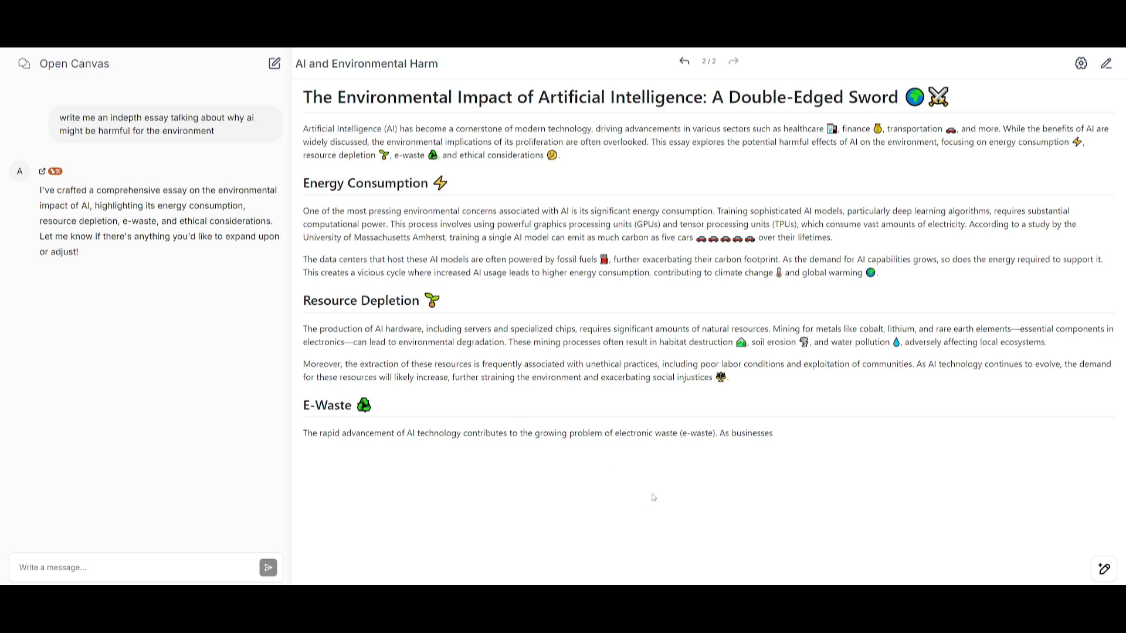
Step: Set the emoji essay's length slider to Long to expand it
click(1104, 569)
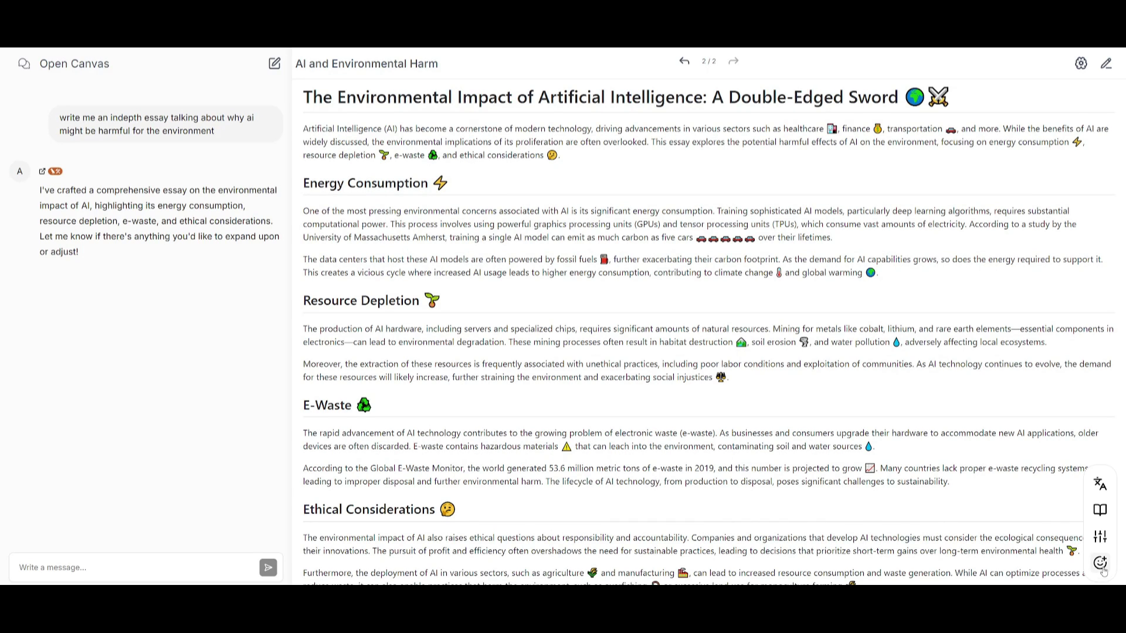
click(1099, 537)
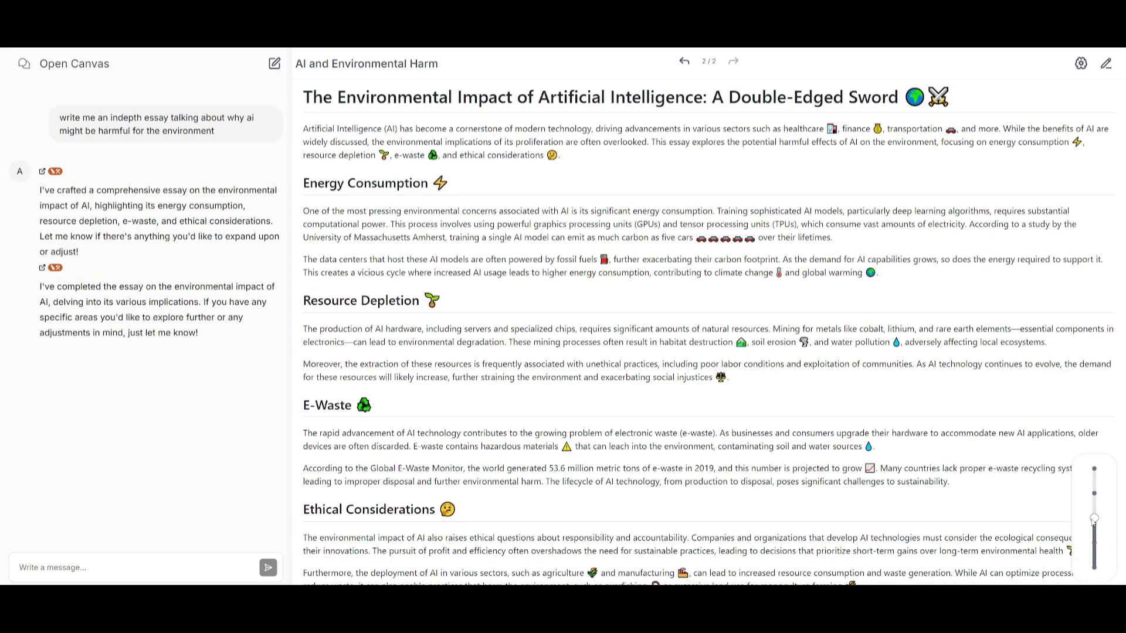
drag(1094, 519, 1093, 473)
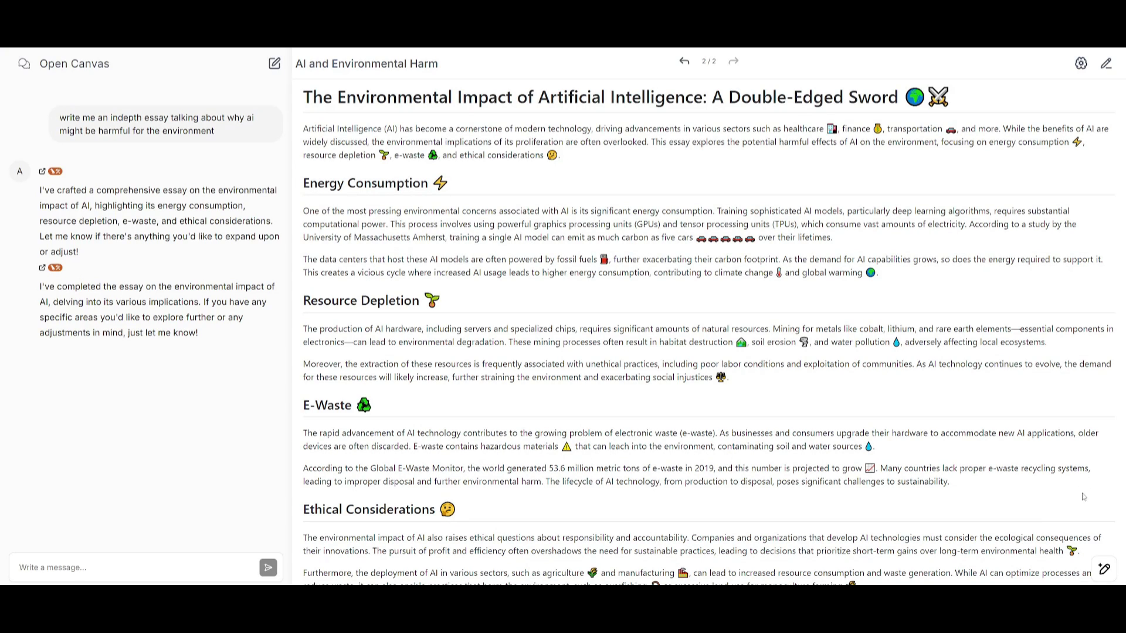
mouse_move(1103, 568)
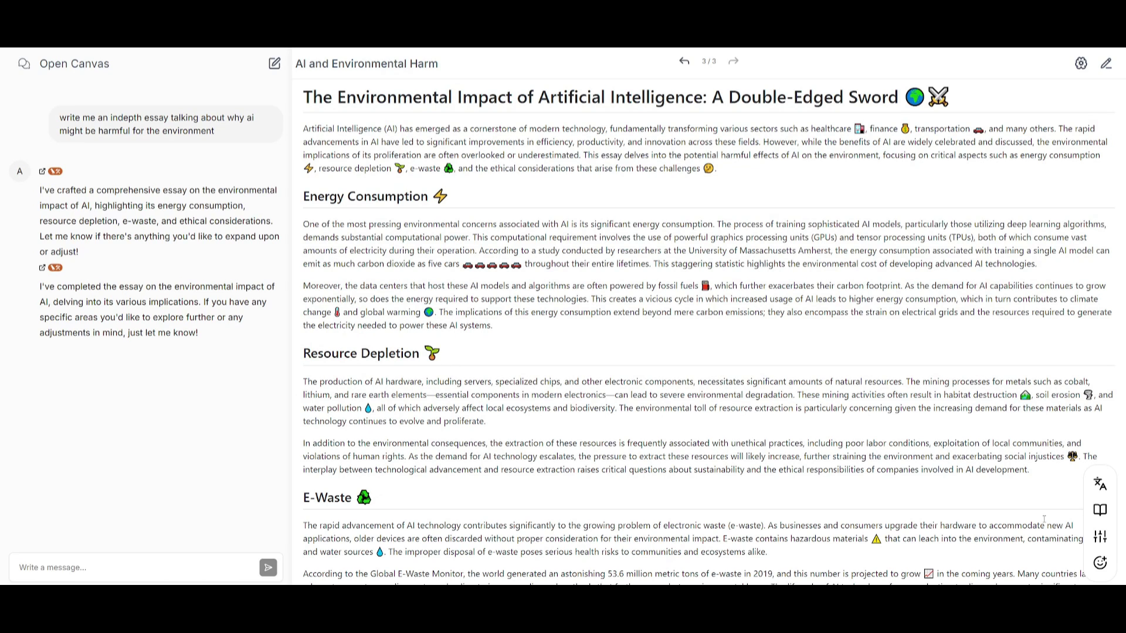
Step: Rewrite the essay at the Child reading level
click(1100, 511)
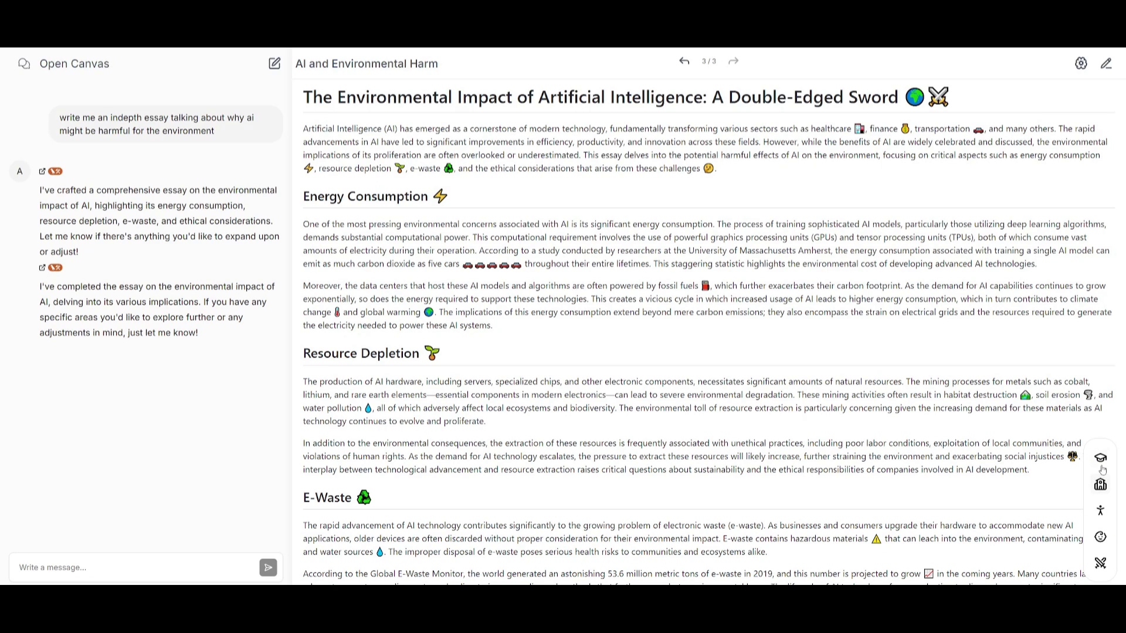
click(1101, 539)
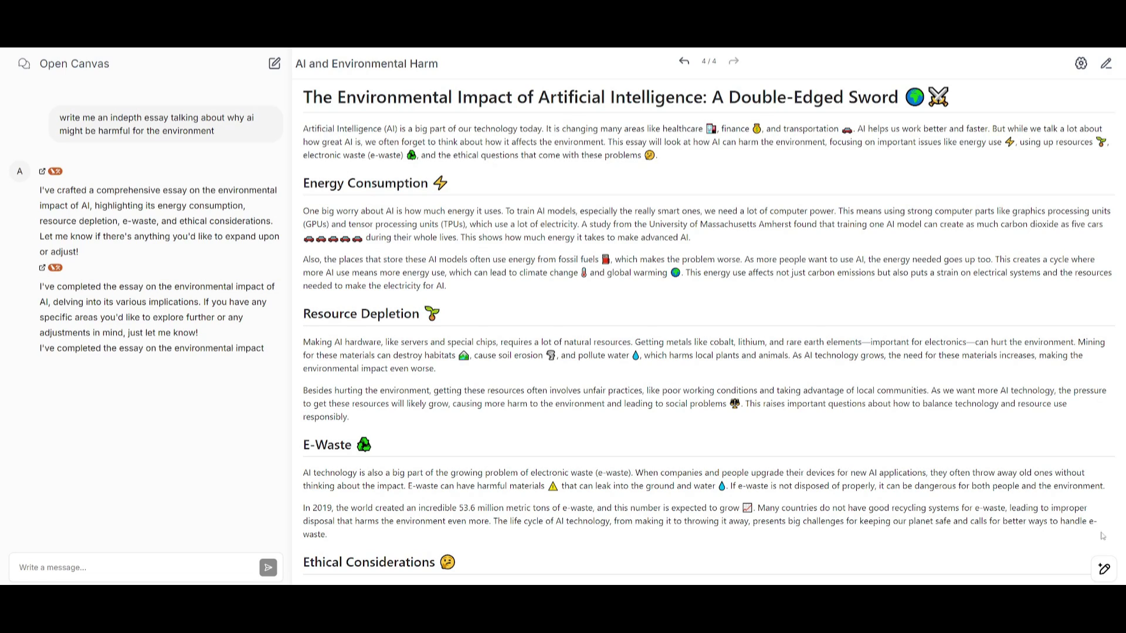
Step: Translate the essay into French using the Writing tools Translate option
click(1102, 567)
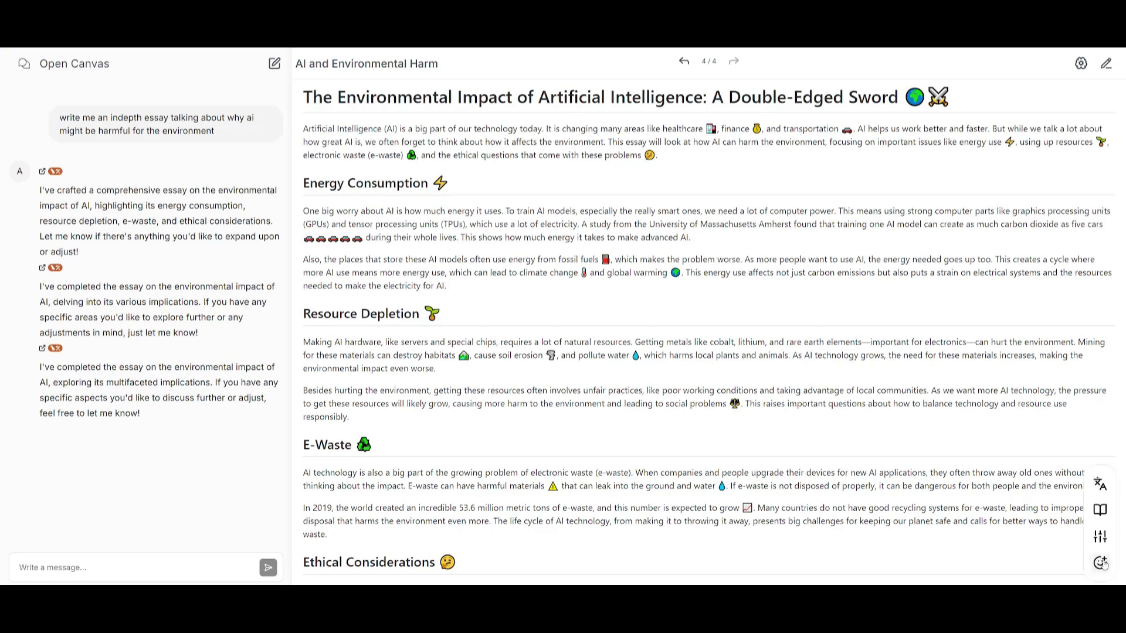
click(1101, 484)
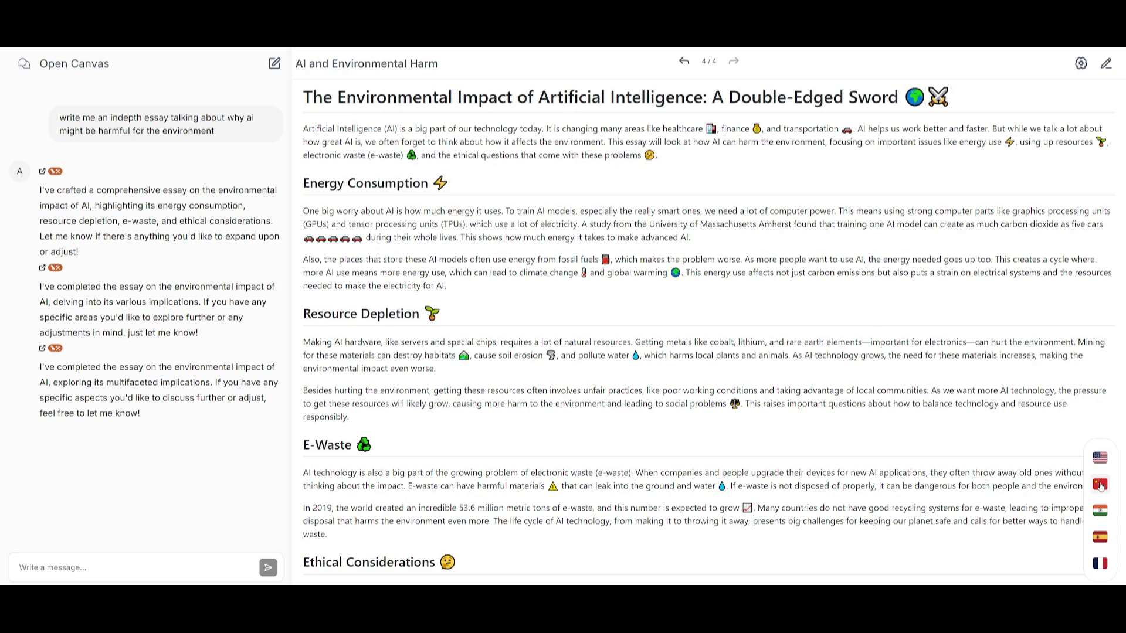
click(1101, 564)
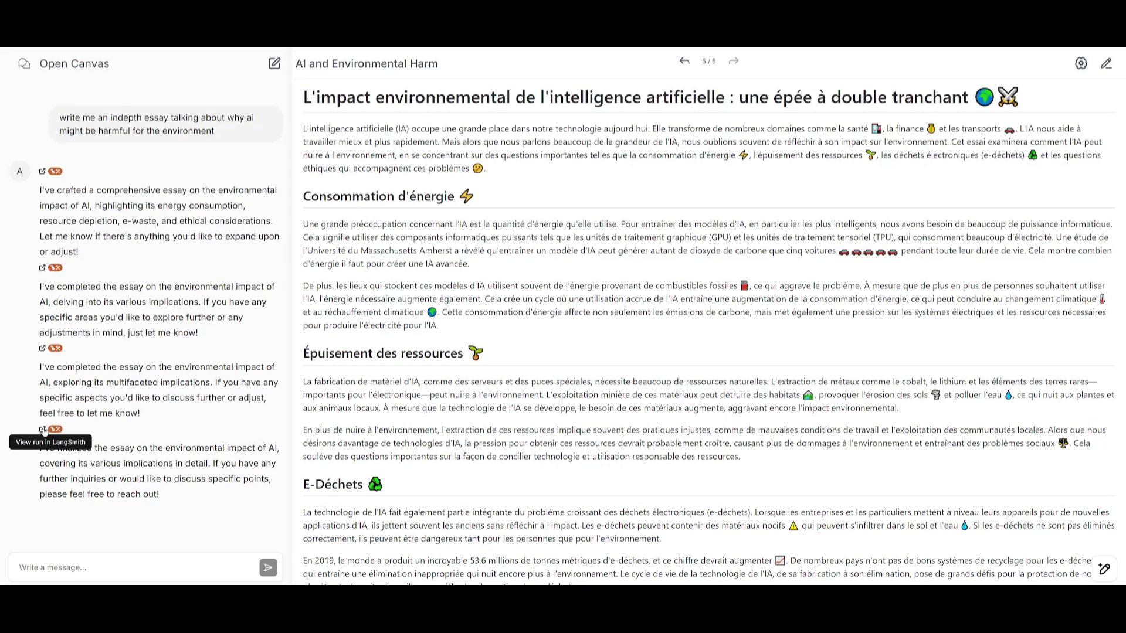
Step: View the latest reply's run in LangSmith
click(43, 429)
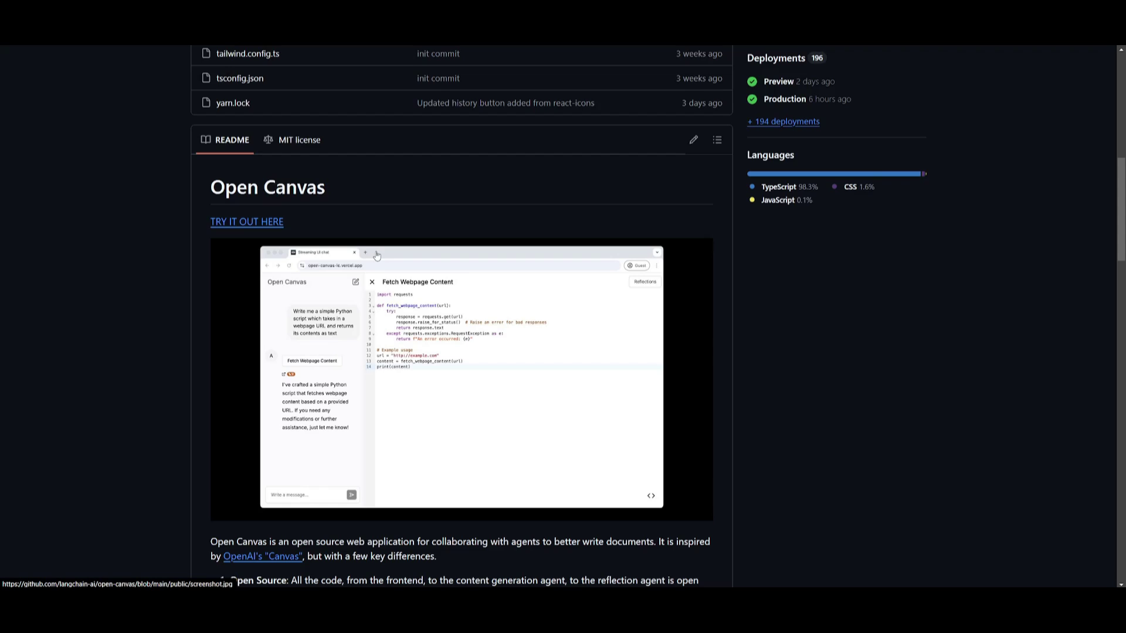
Step: Scroll the Open Canvas README down to its Development setup section
scroll(376, 255, down, 4)
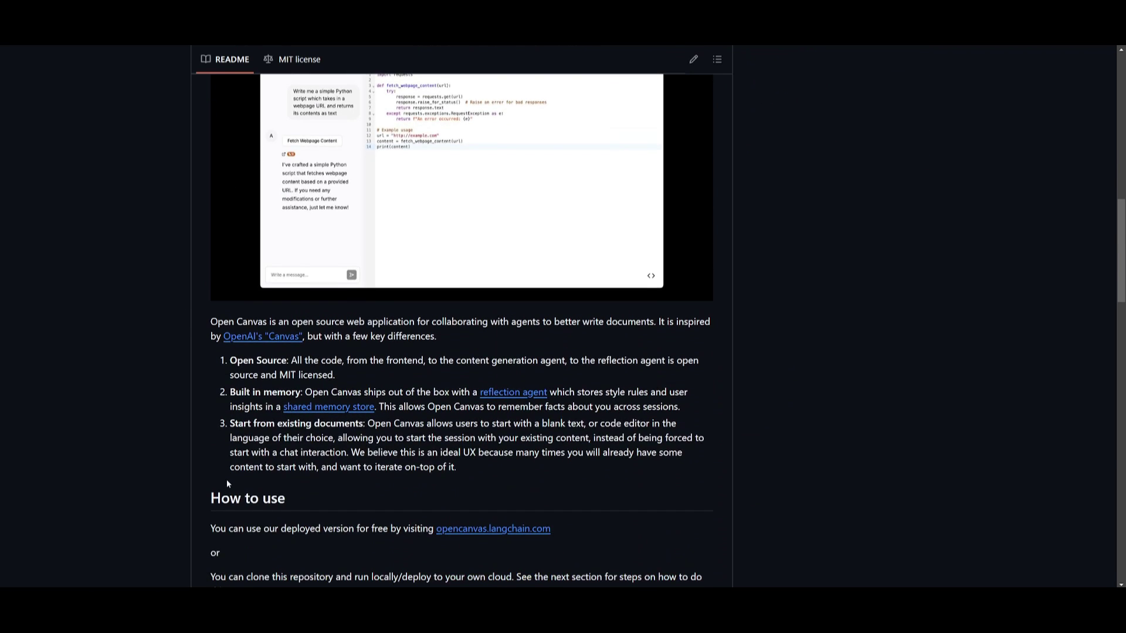
scroll(227, 483, down, 10)
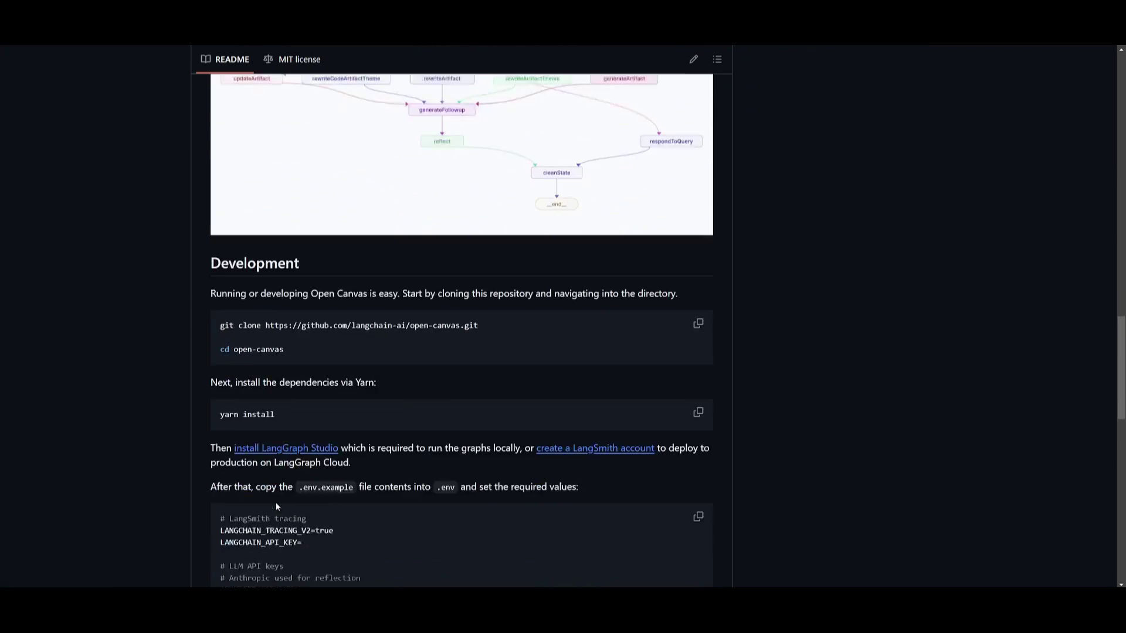
scroll(276, 506, down, 7)
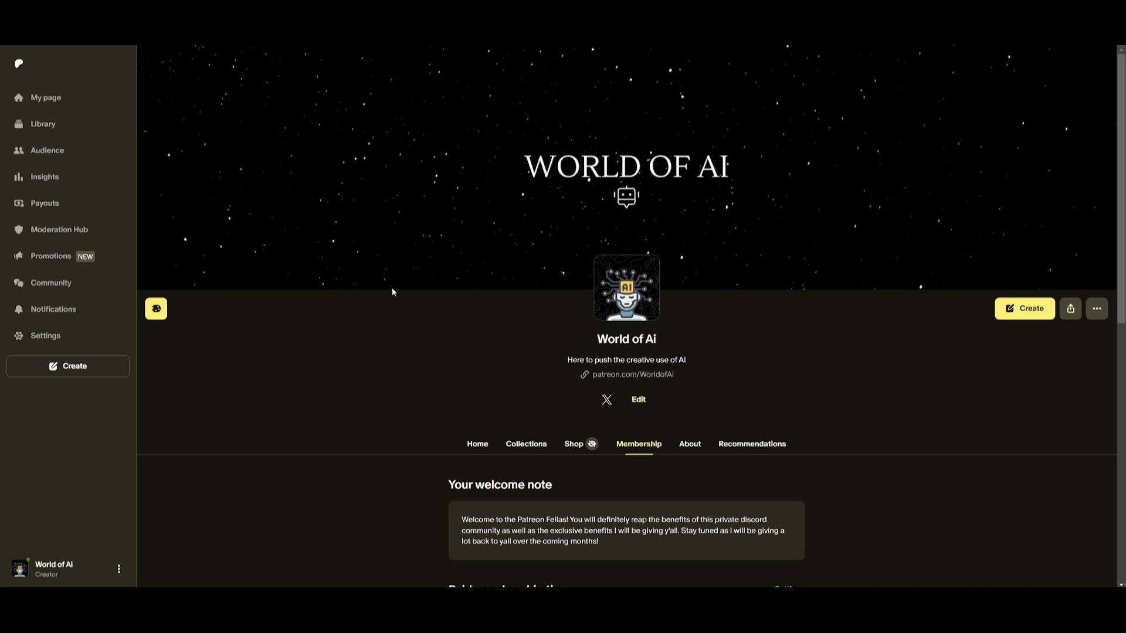
Step: Look over the World of AI Patreon membership tiers
scroll(462, 346, down, 5)
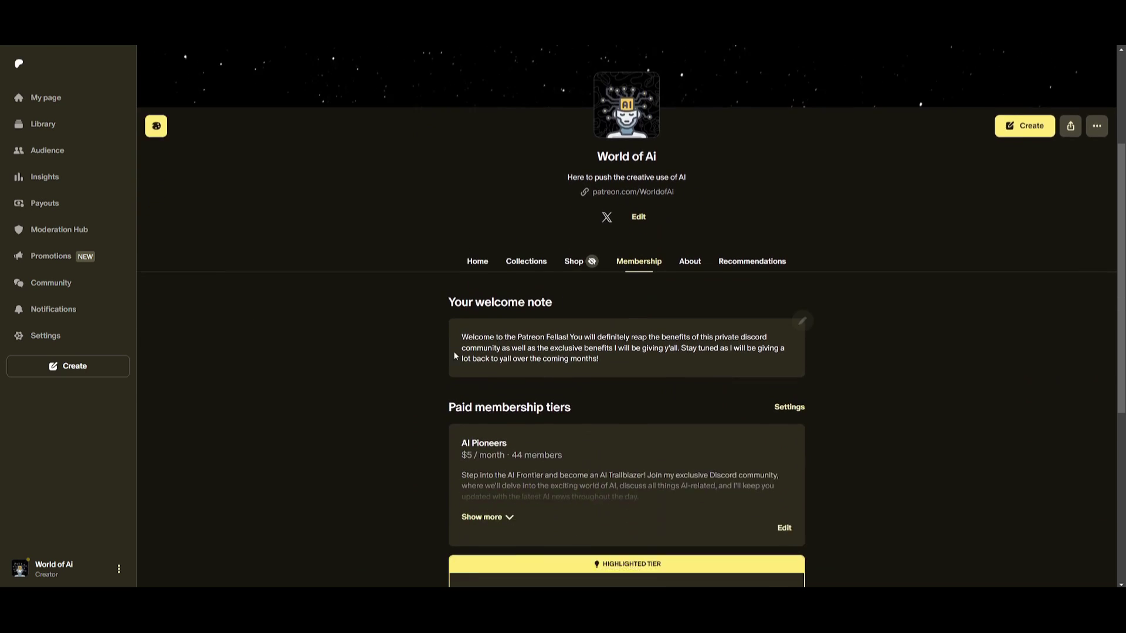
scroll(451, 332, down, 4)
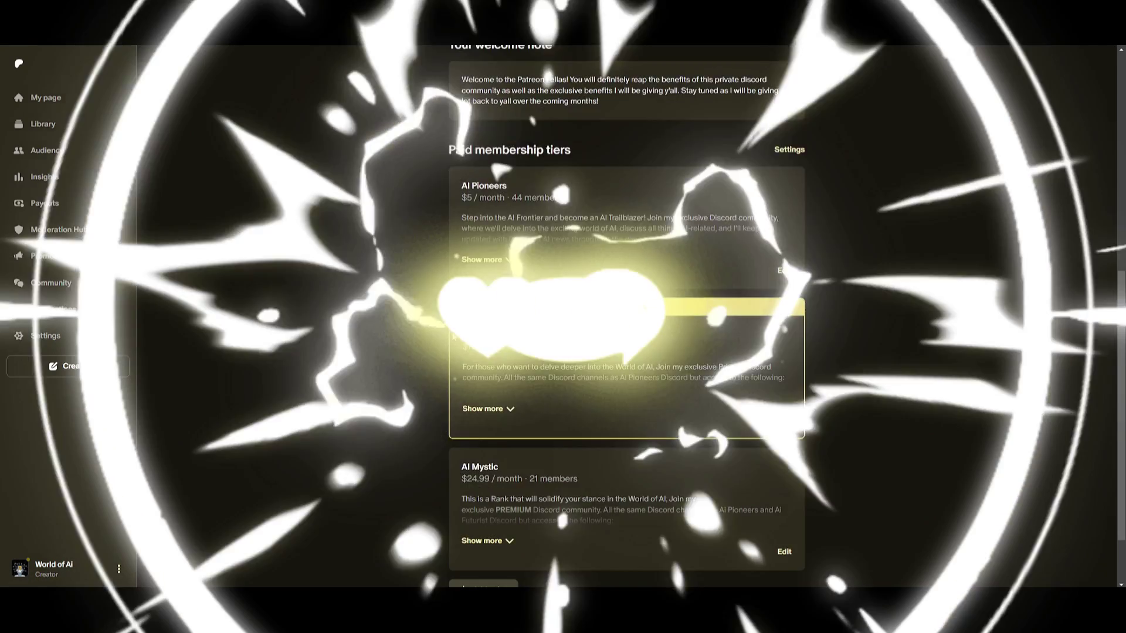
scroll(627, 317, up, 9)
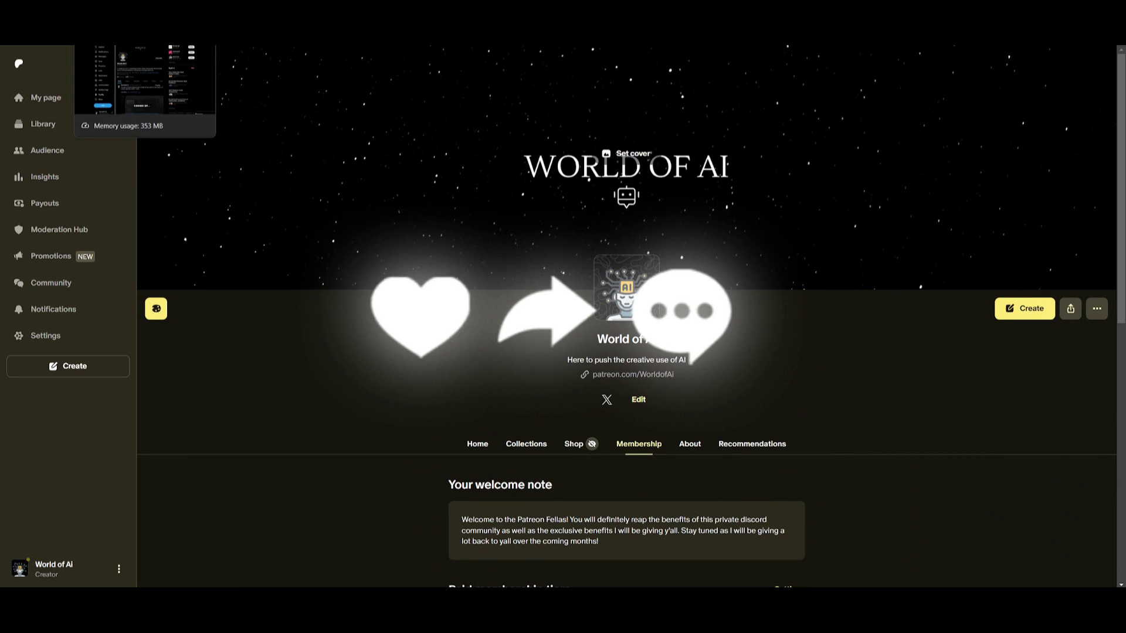
Step: Open the creator's X profile and scroll through its recent video posts
click(118, 35)
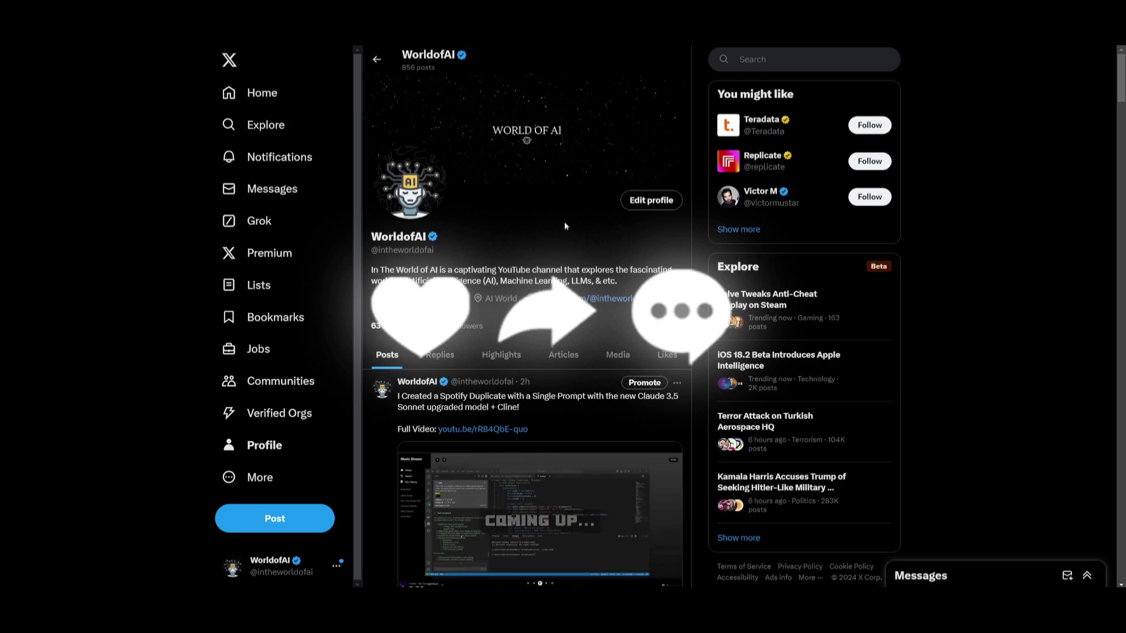
scroll(516, 277, down, 4)
scroll(516, 277, down, 18)
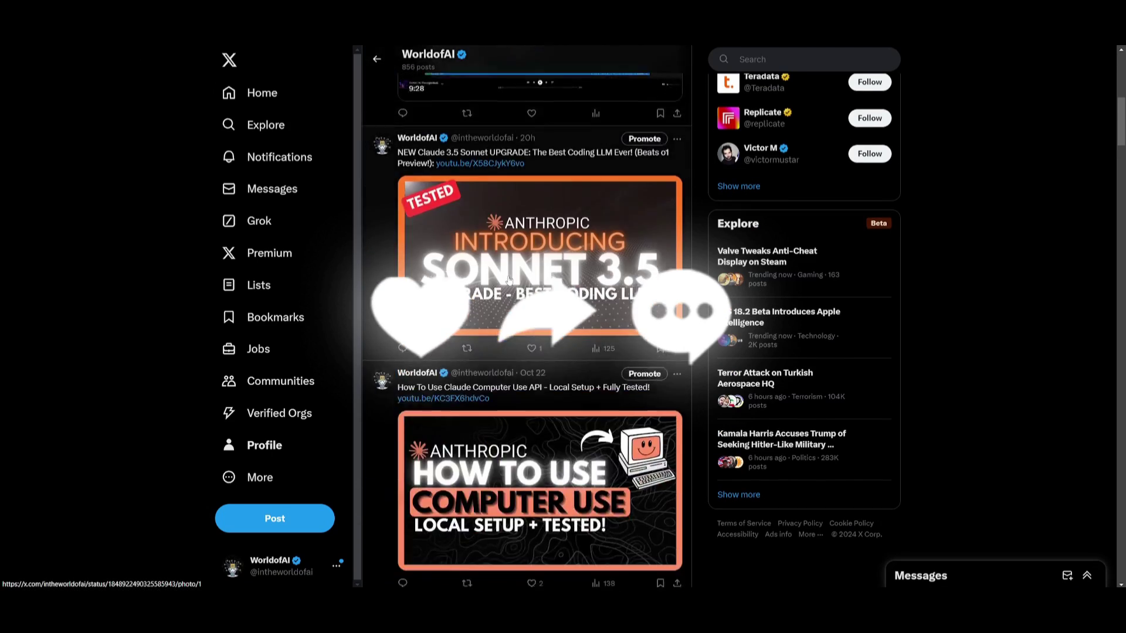
scroll(509, 280, down, 10)
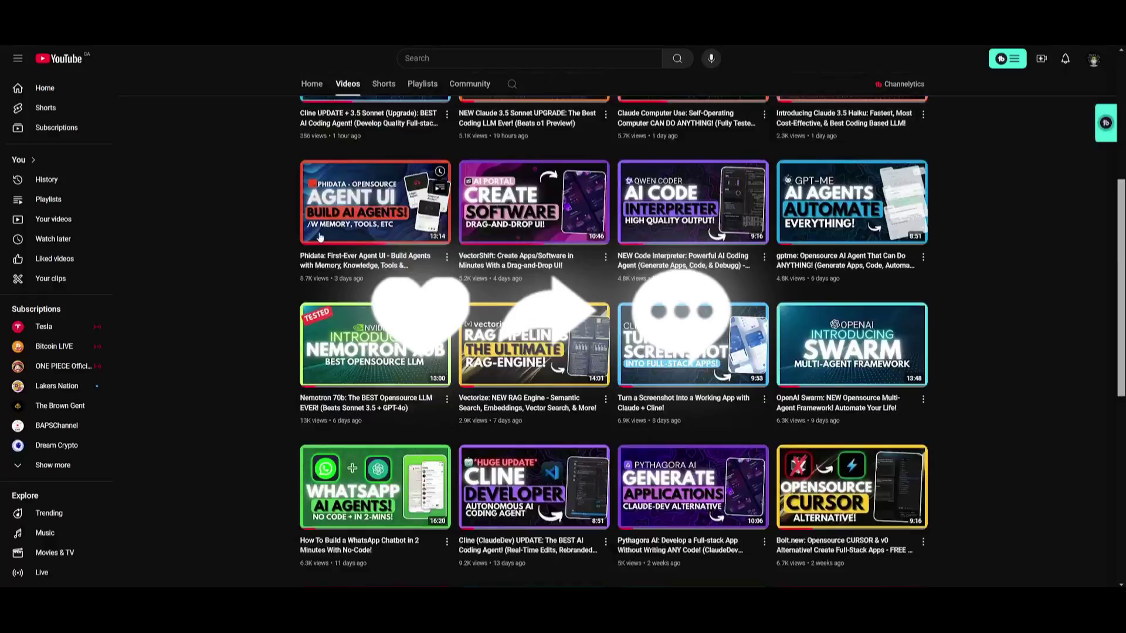
scroll(319, 236, up, 5)
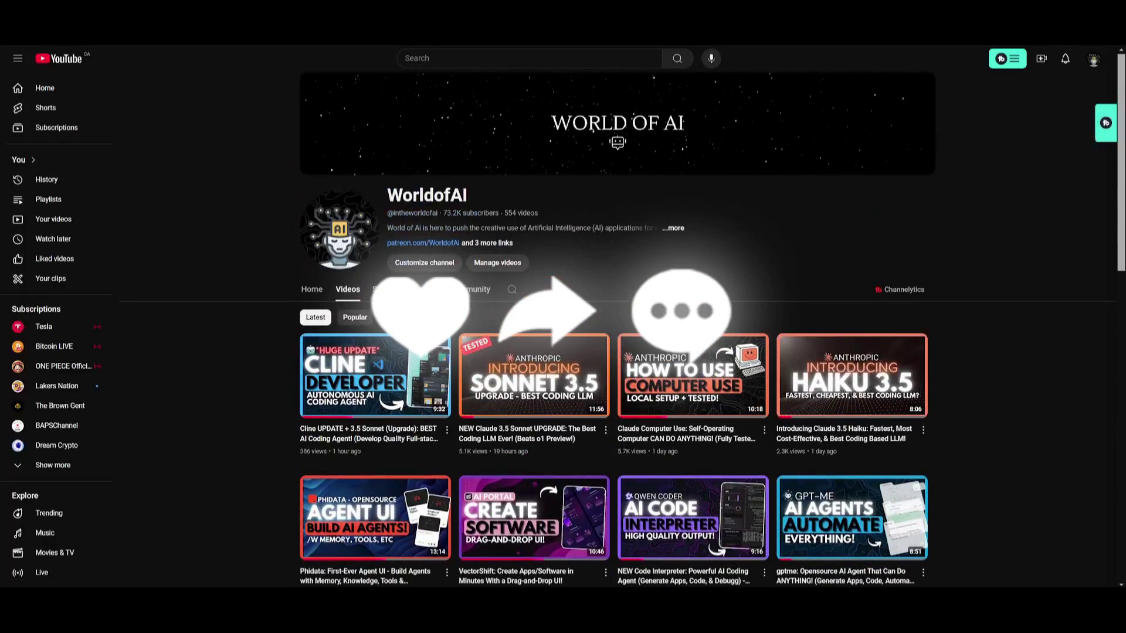
scroll(593, 296, down, 15)
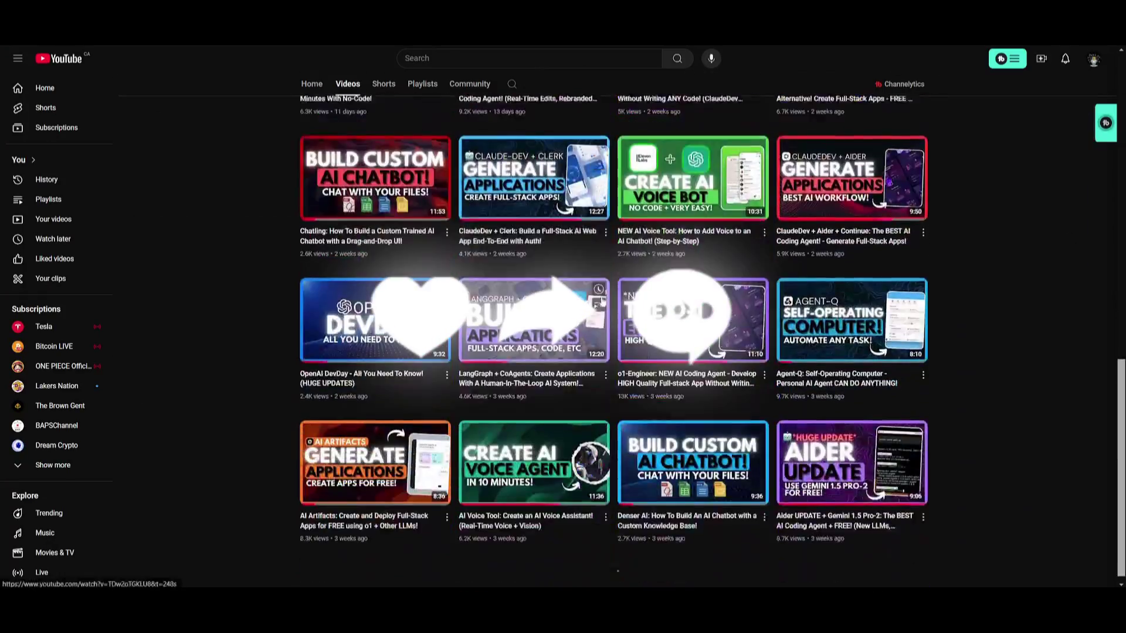
scroll(597, 287, down, 15)
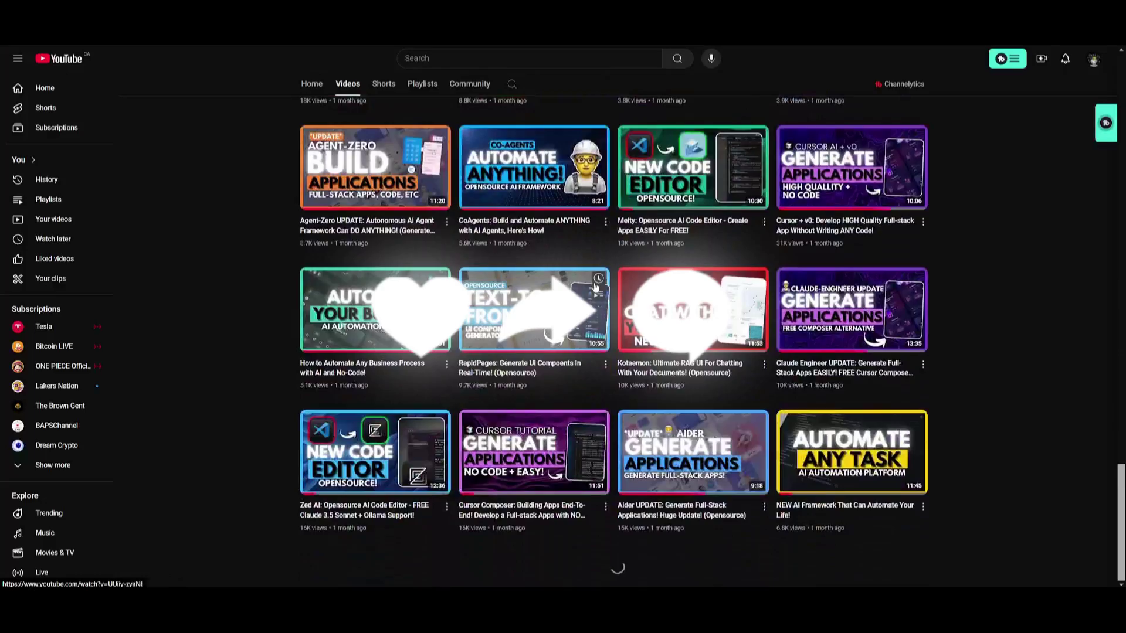